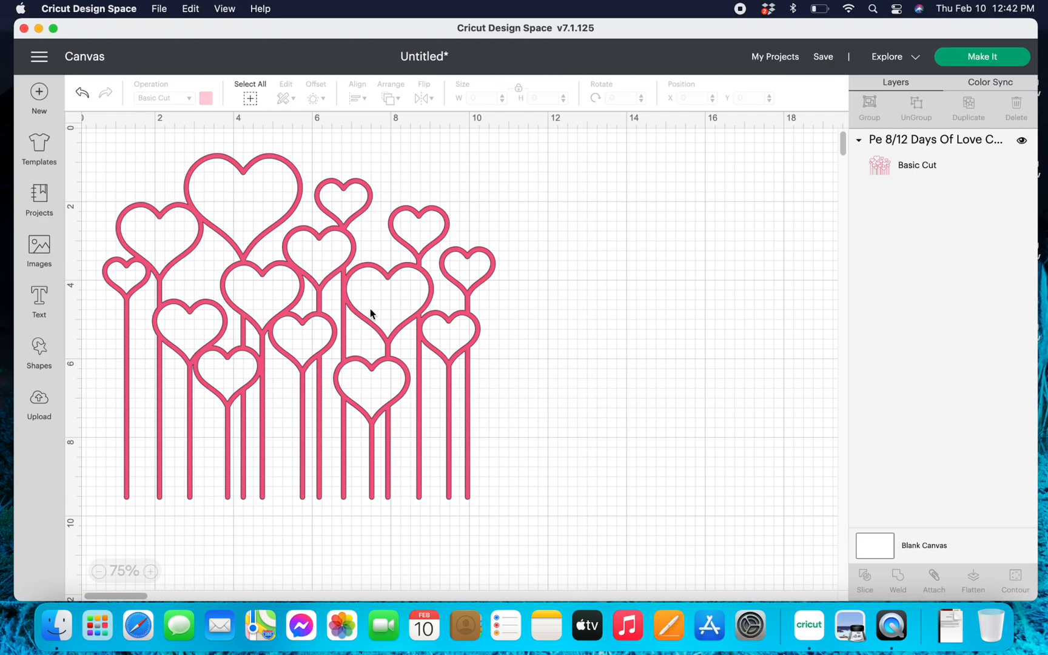
Duplicate the heart-stem design, hide the copy's outer outline and three gap contours, and move the resulting solid hearts beside the original.
click(363, 314)
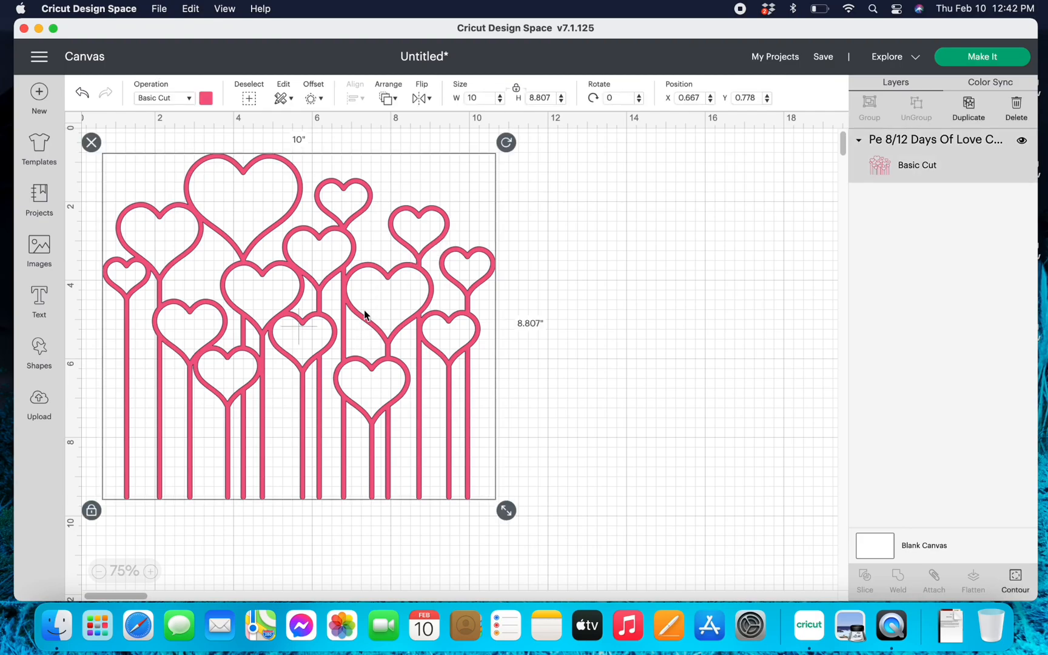
click(968, 107)
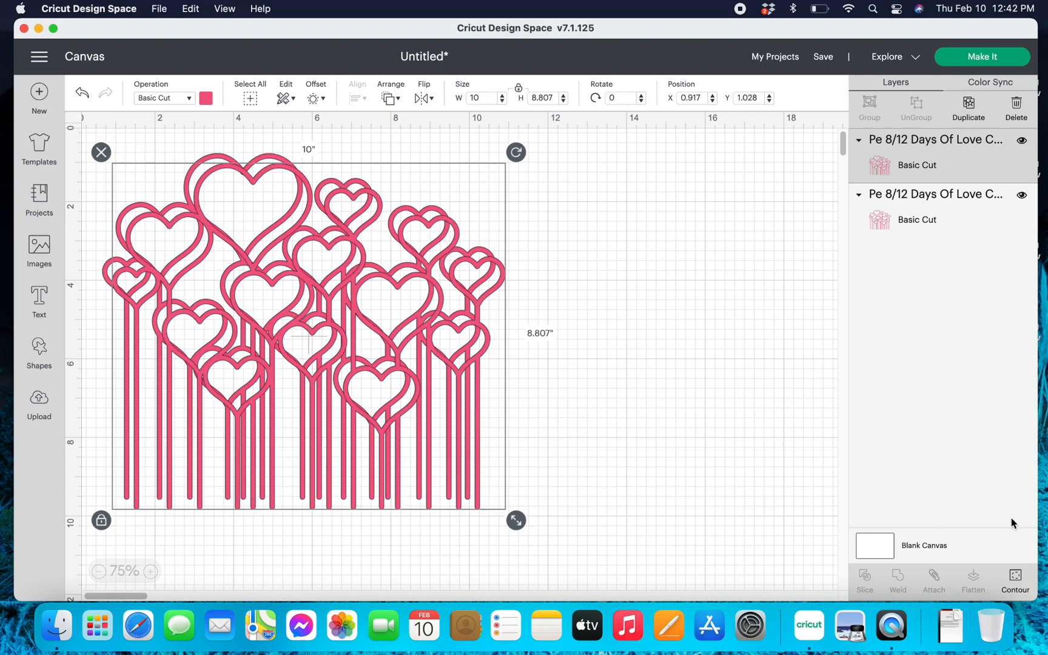
click(1016, 579)
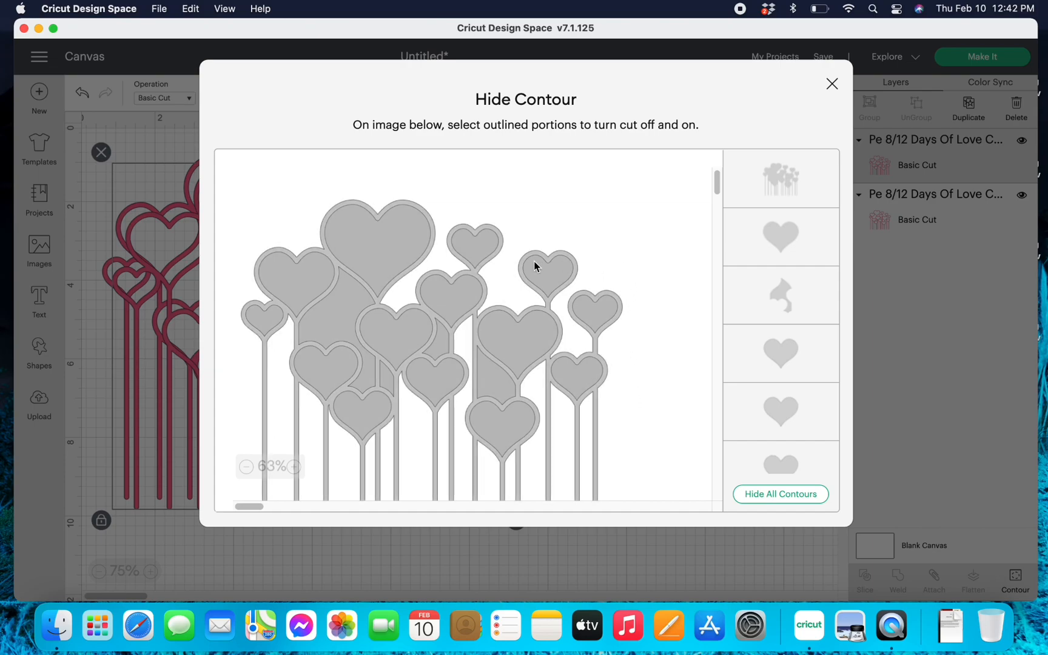
click(332, 328)
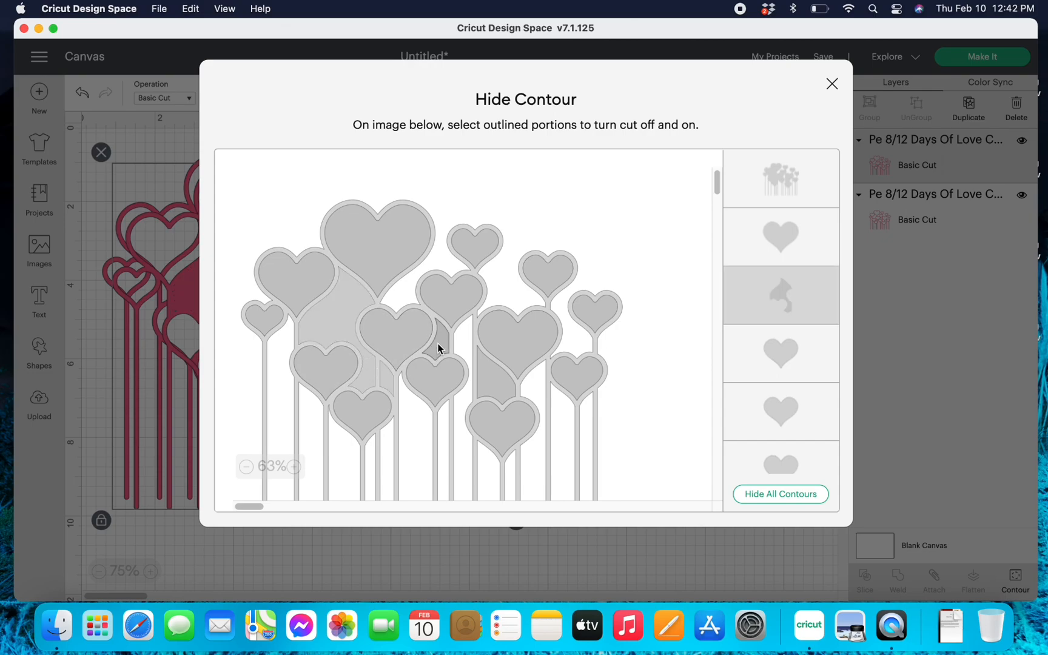
click(498, 378)
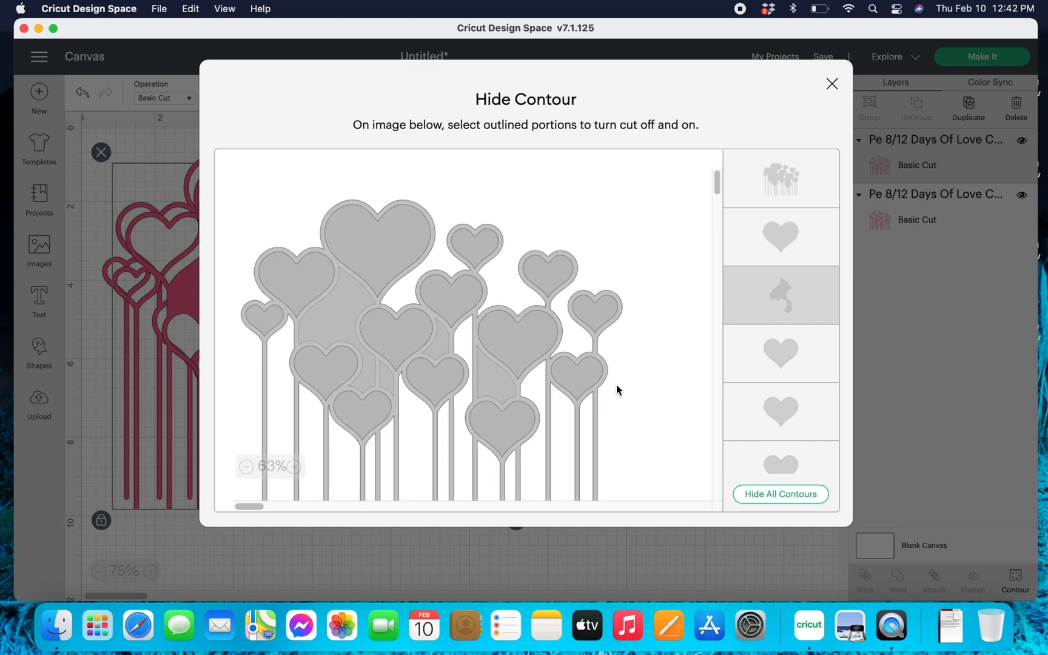
click(617, 384)
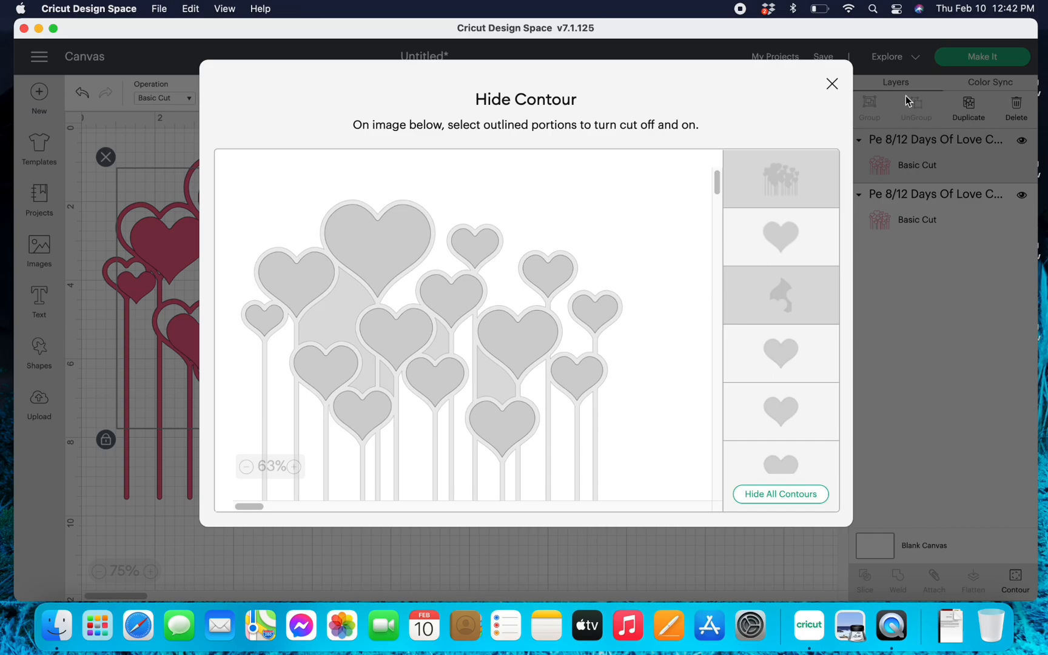
click(832, 84)
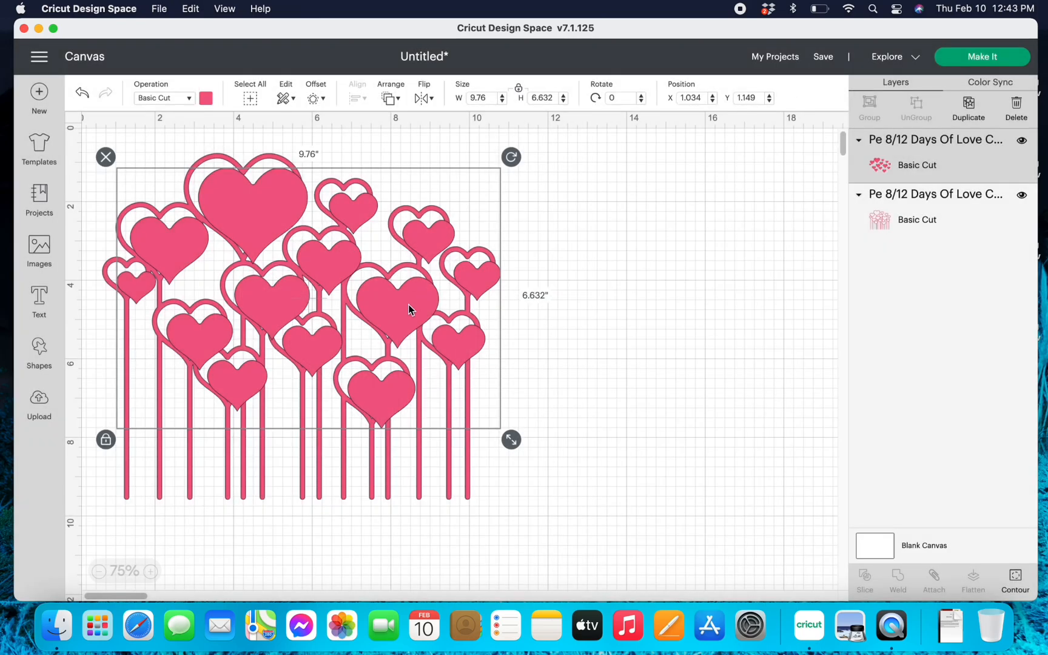
drag(409, 310, 699, 400)
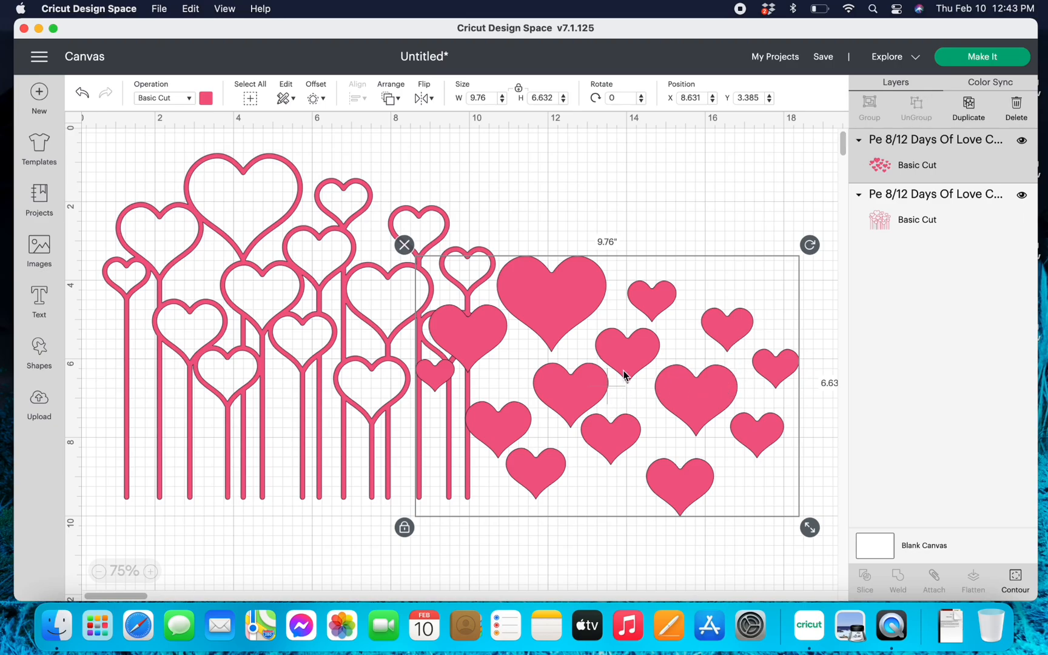
drag(617, 360, 625, 302)
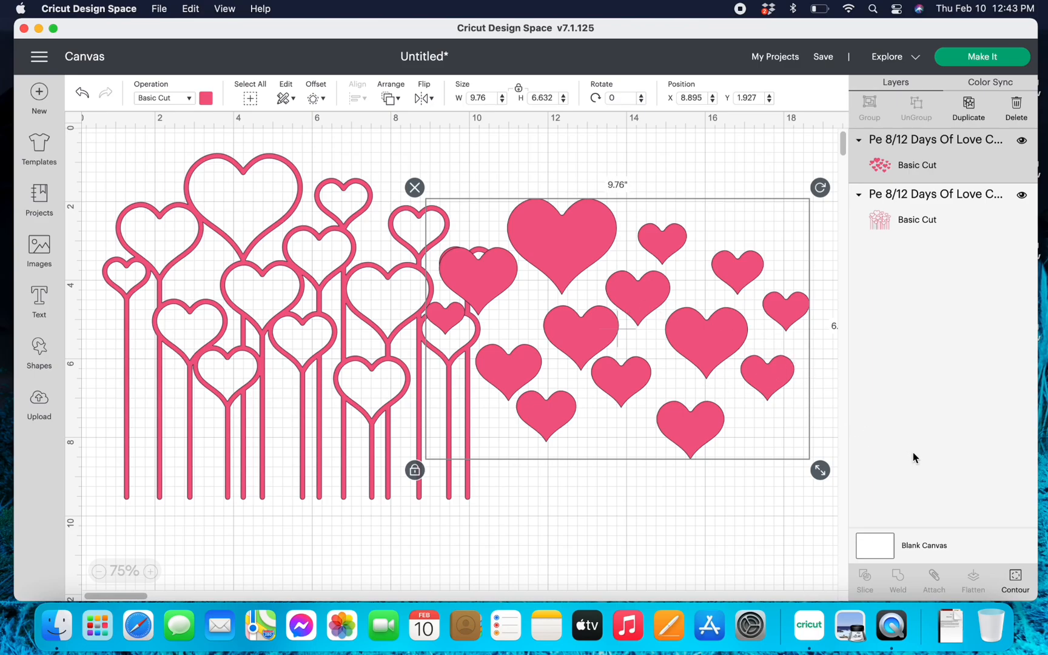
Hide every remaining heart contour in the copy except the second-largest-looking heart just left of the biggest one, and move it clear of the original design.
click(1017, 576)
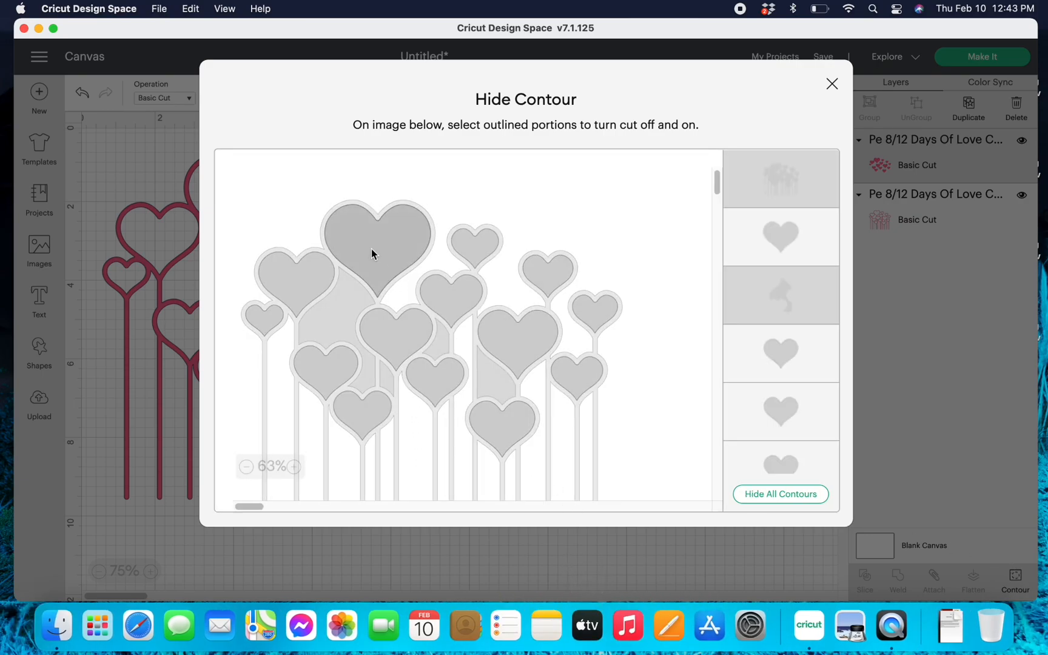
click(371, 253)
click(260, 331)
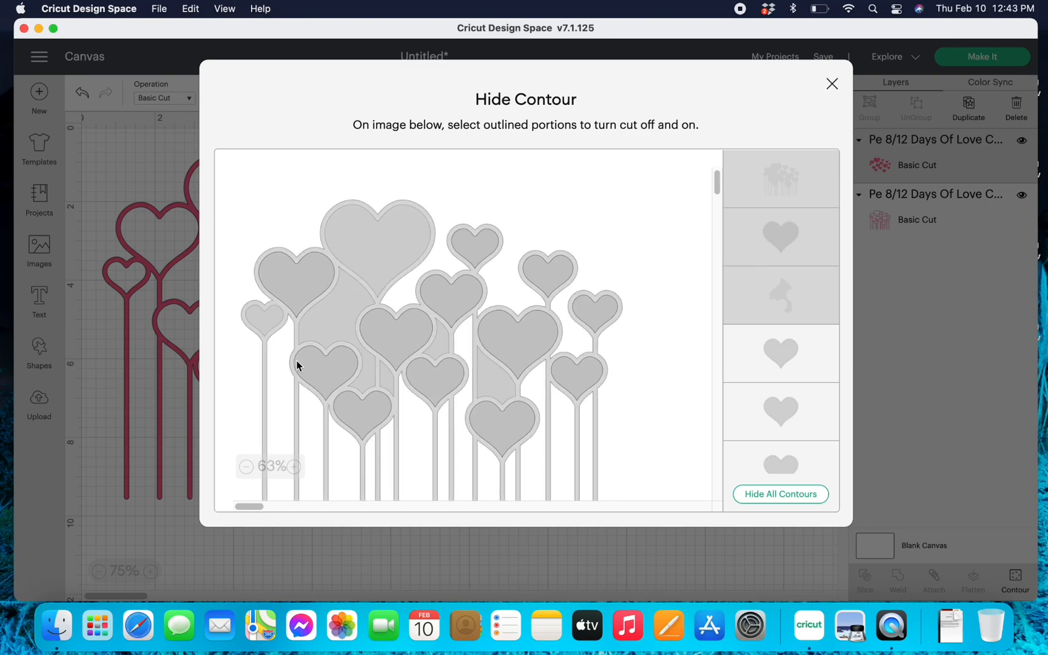
click(311, 374)
click(371, 416)
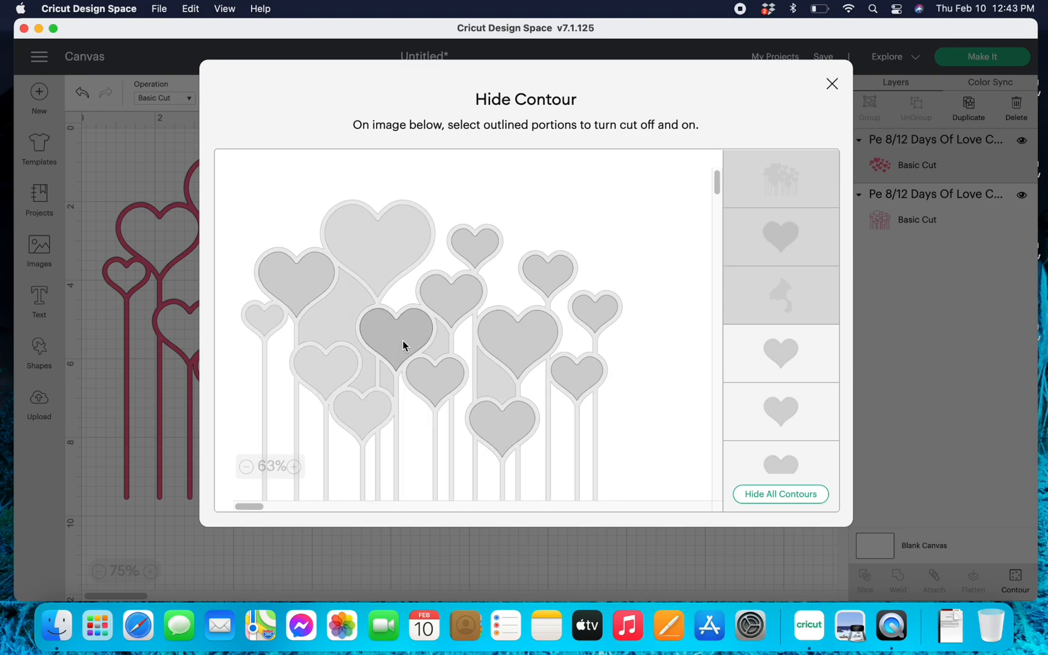
click(403, 341)
click(454, 301)
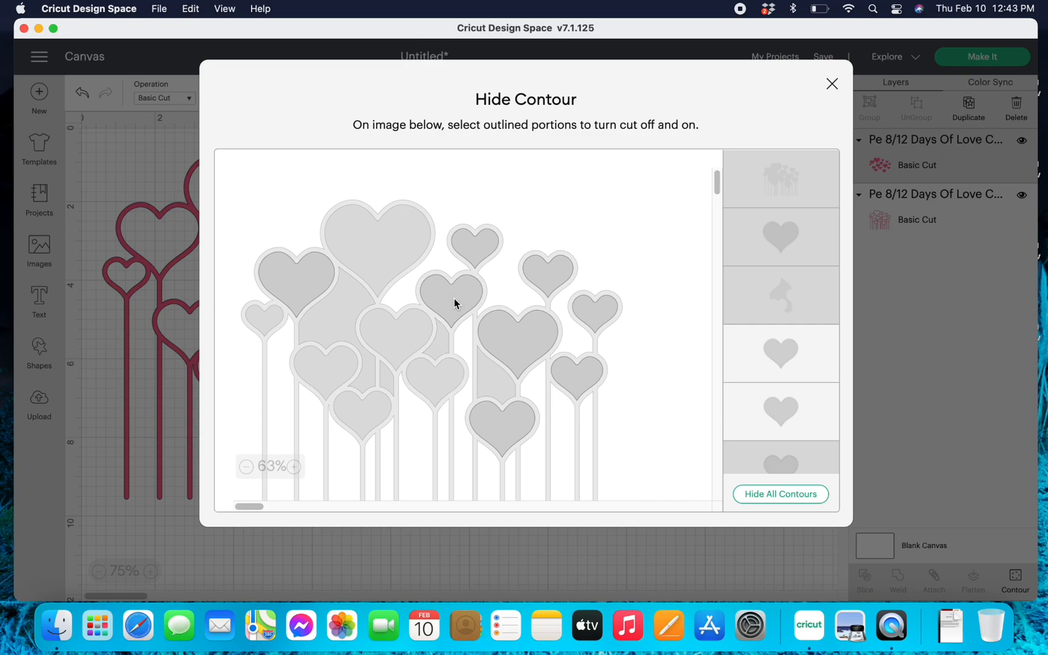
click(479, 253)
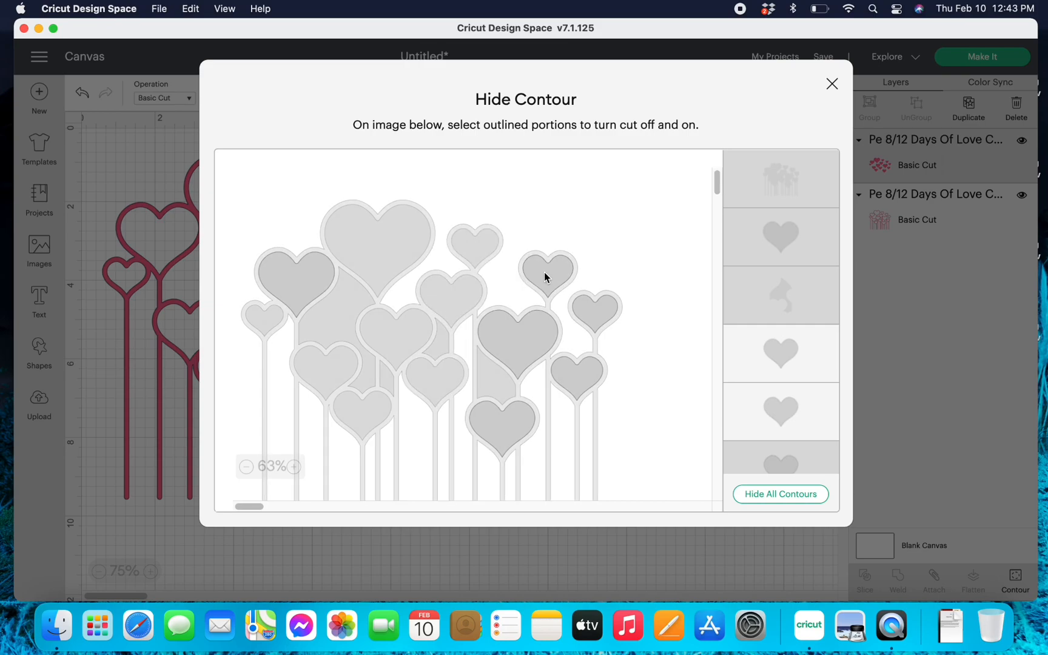
click(544, 273)
click(532, 325)
click(596, 320)
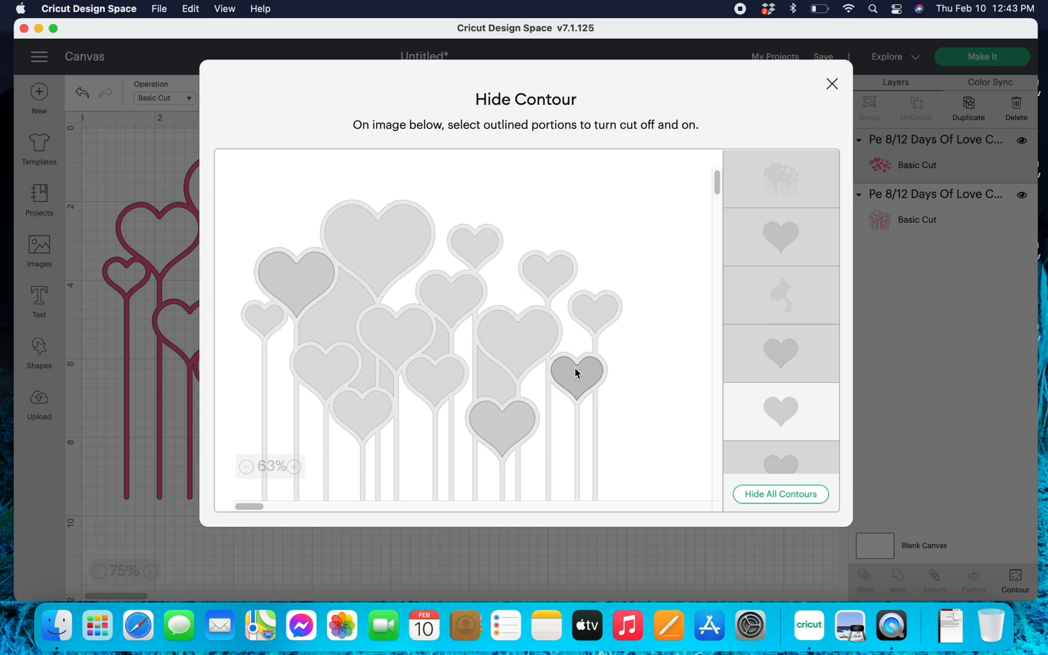
click(575, 368)
click(508, 422)
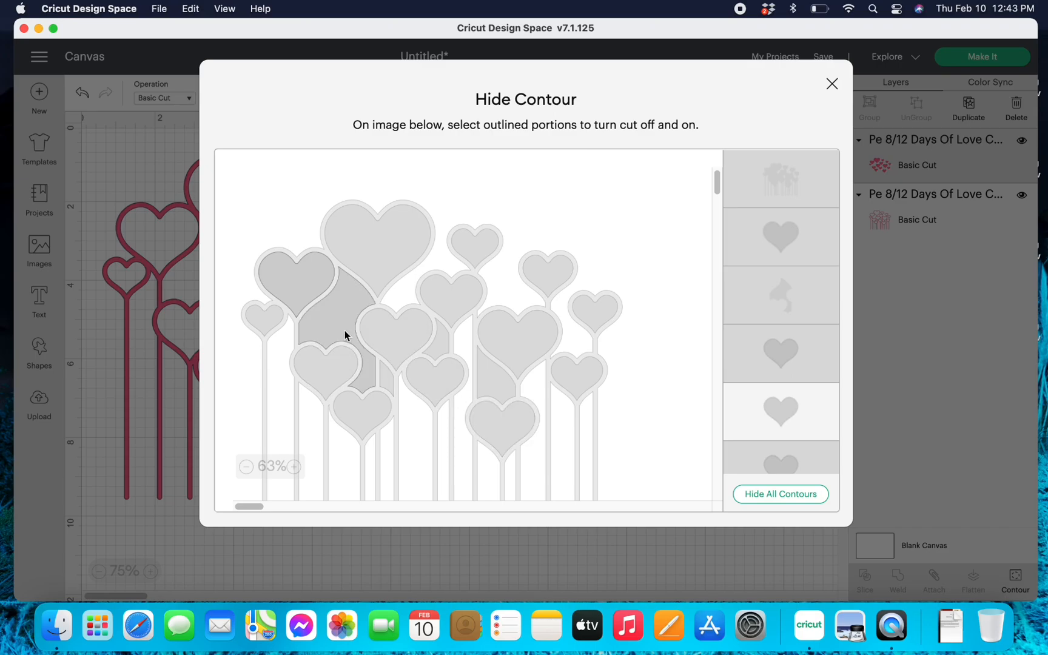
click(327, 318)
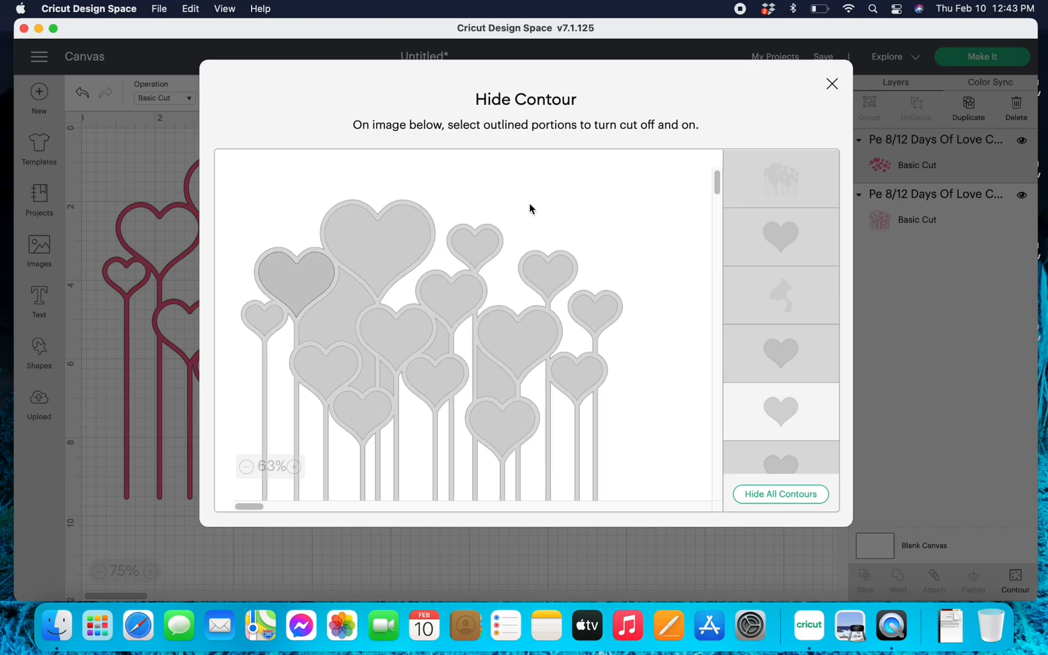
click(832, 85)
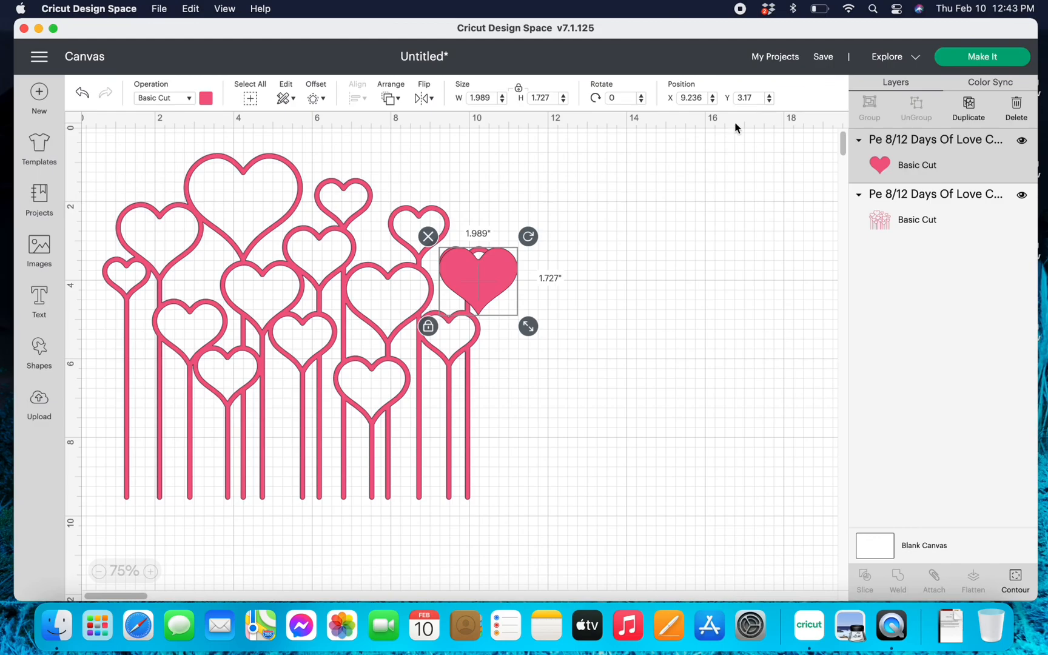
drag(472, 268, 566, 266)
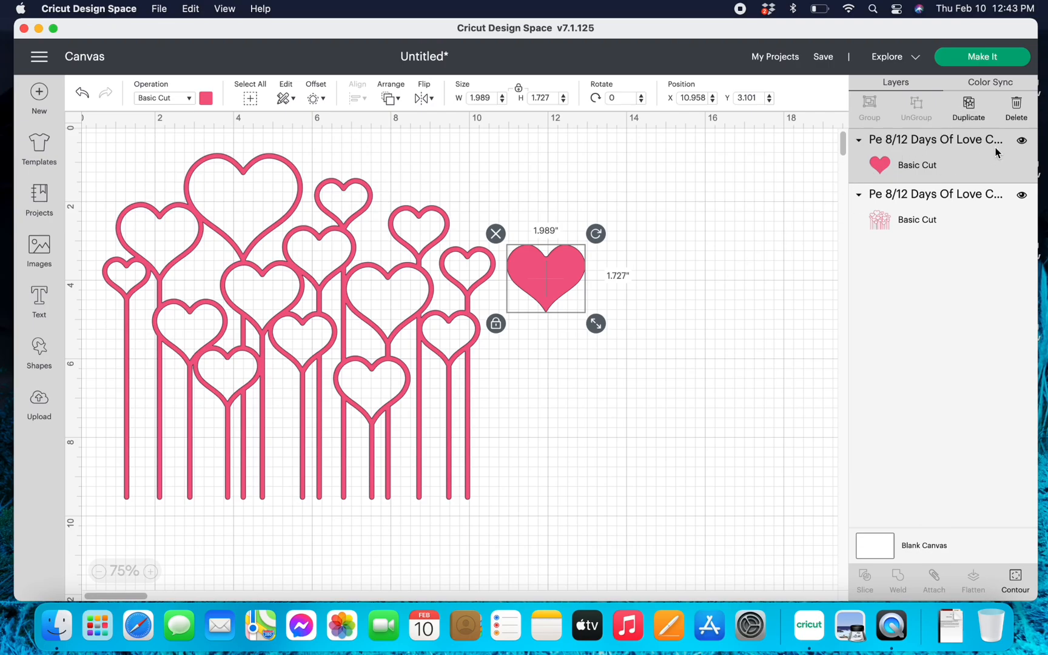
Duplicate the single solid heart and change the copy's contours so only the largest heart is shown.
click(969, 108)
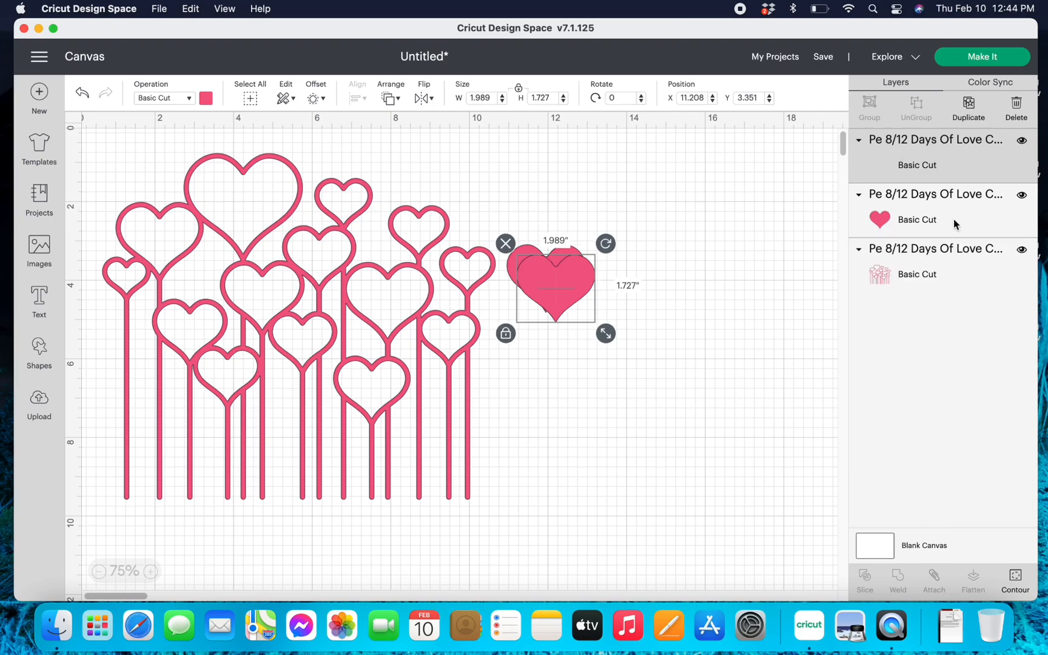
click(1021, 577)
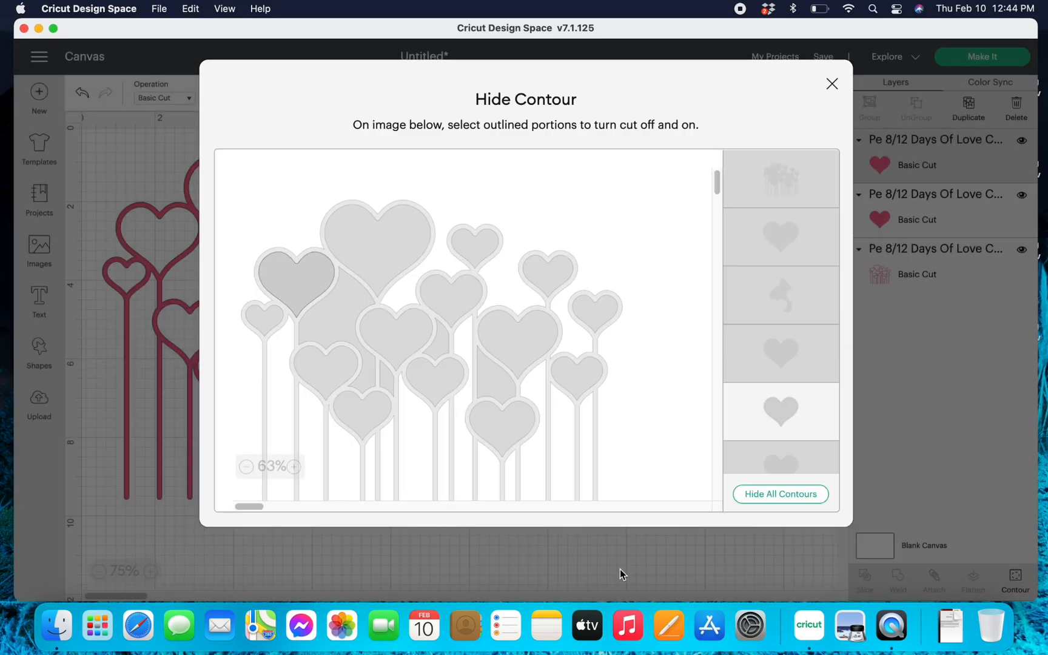
click(382, 253)
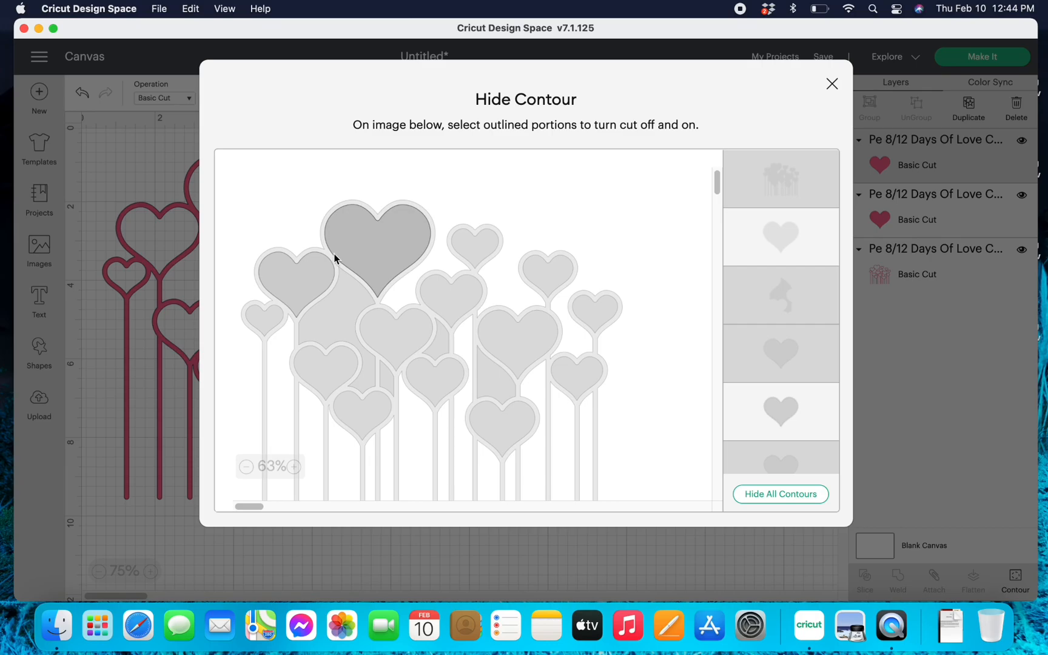
click(282, 277)
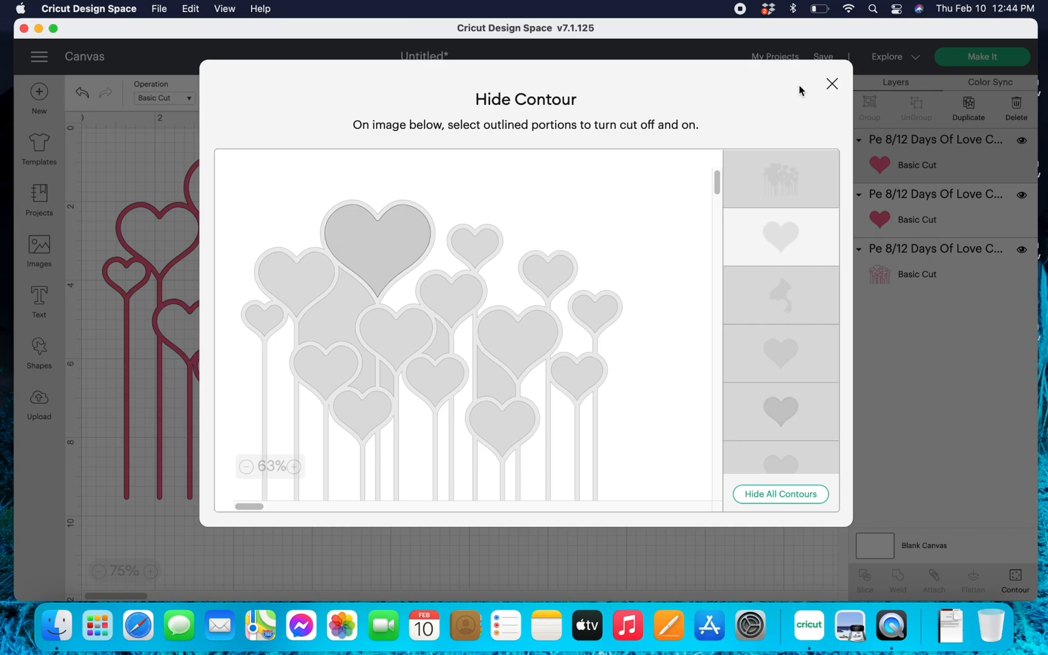
click(831, 84)
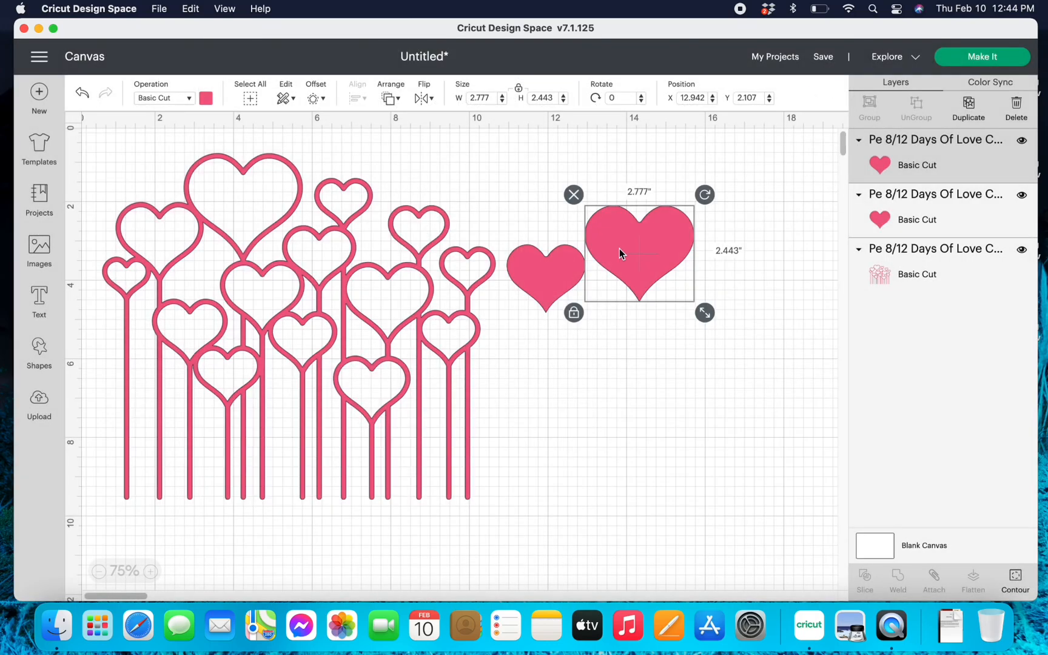
Duplicate the largest solid heart and change the copy's contours to show only the small heart immediately right of it.
click(970, 104)
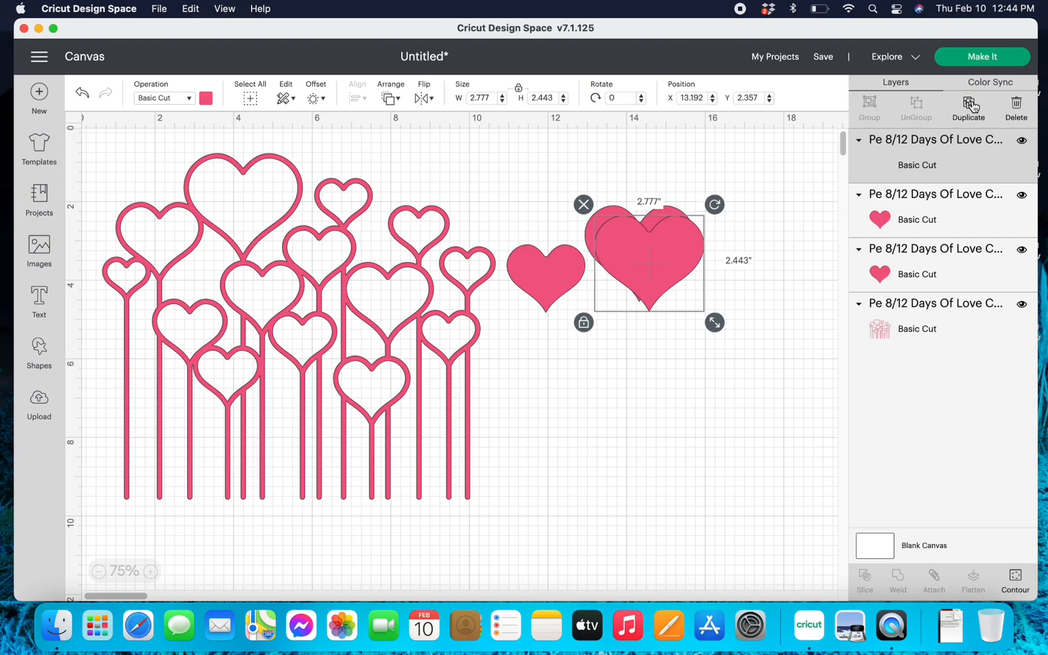
click(1017, 579)
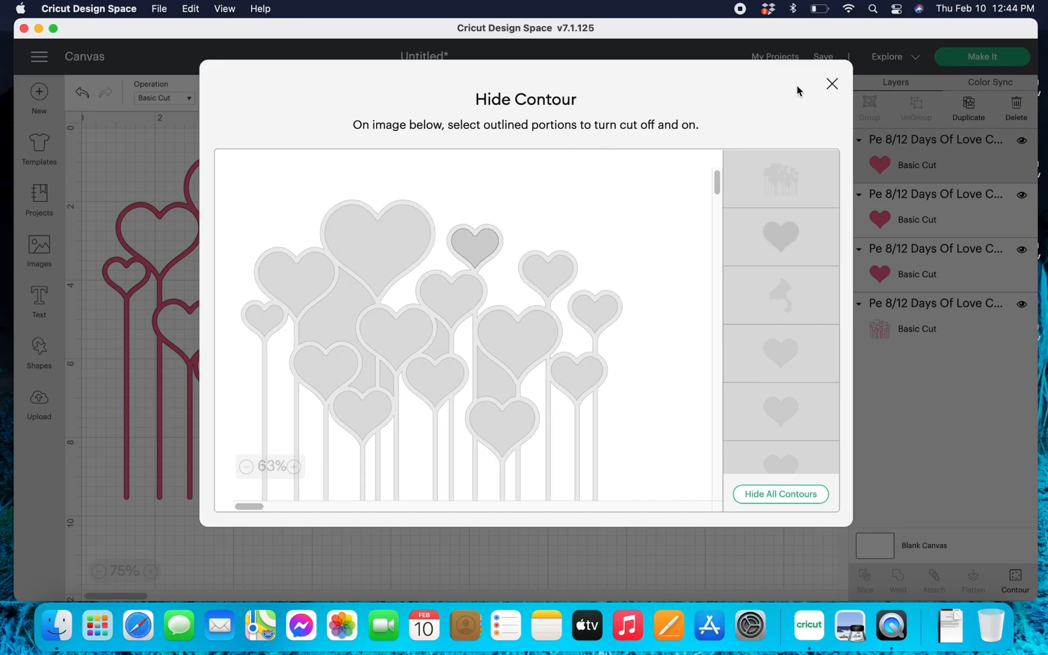
click(832, 83)
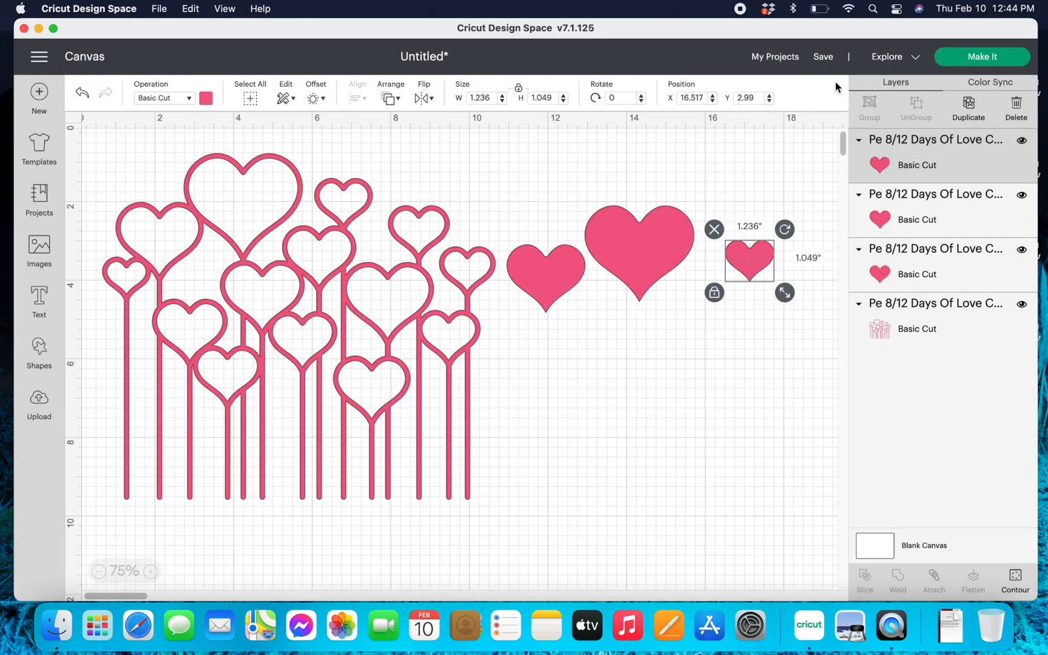
Duplicate that small solid heart and change the copy's contours to show only the next upper heart to its right.
click(969, 109)
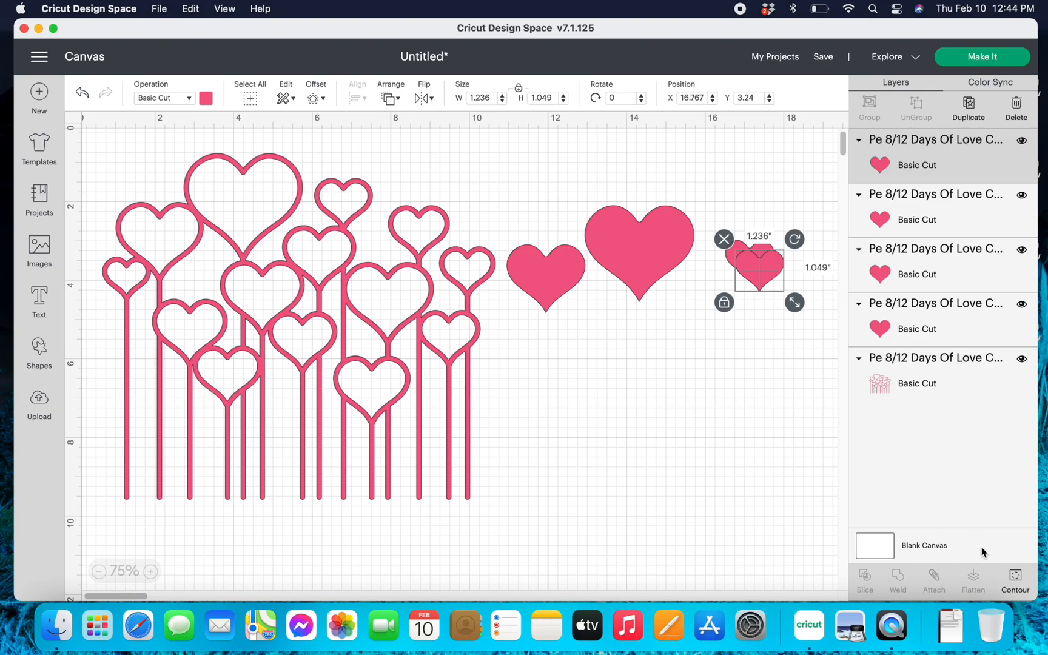
click(1016, 578)
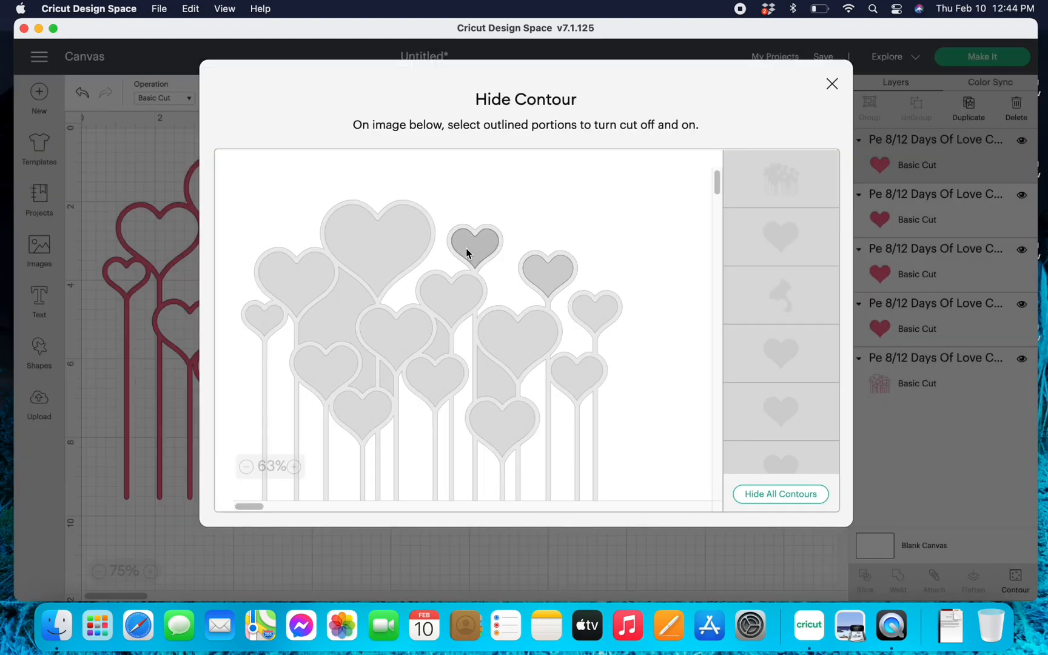
click(832, 84)
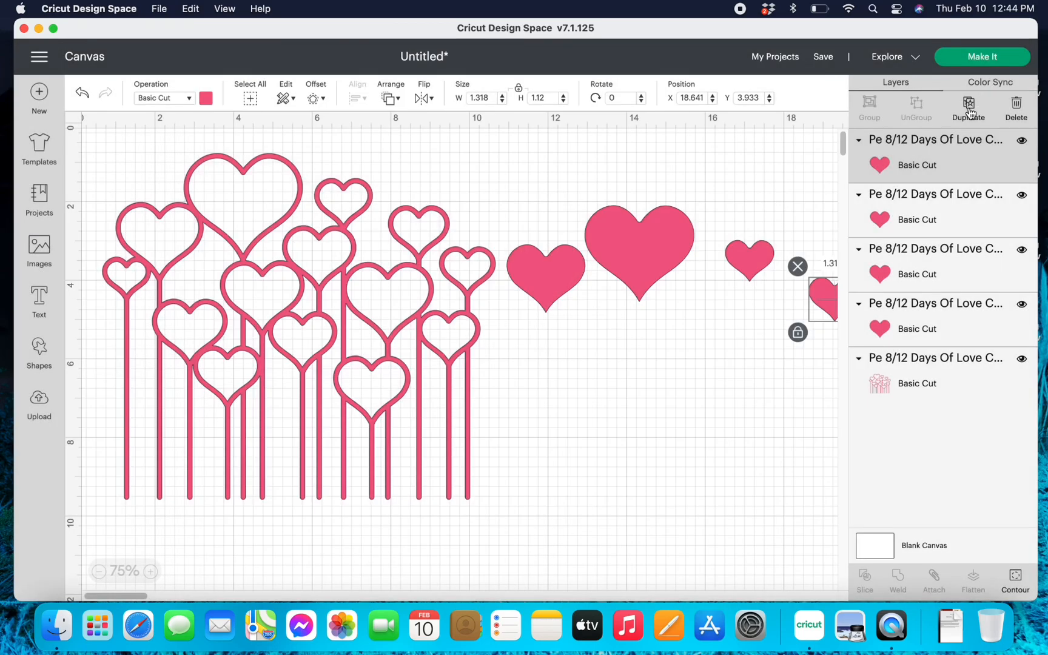
Duplicate the newest solid heart and change the copy's contours to show only the heart at the design's far right.
click(969, 109)
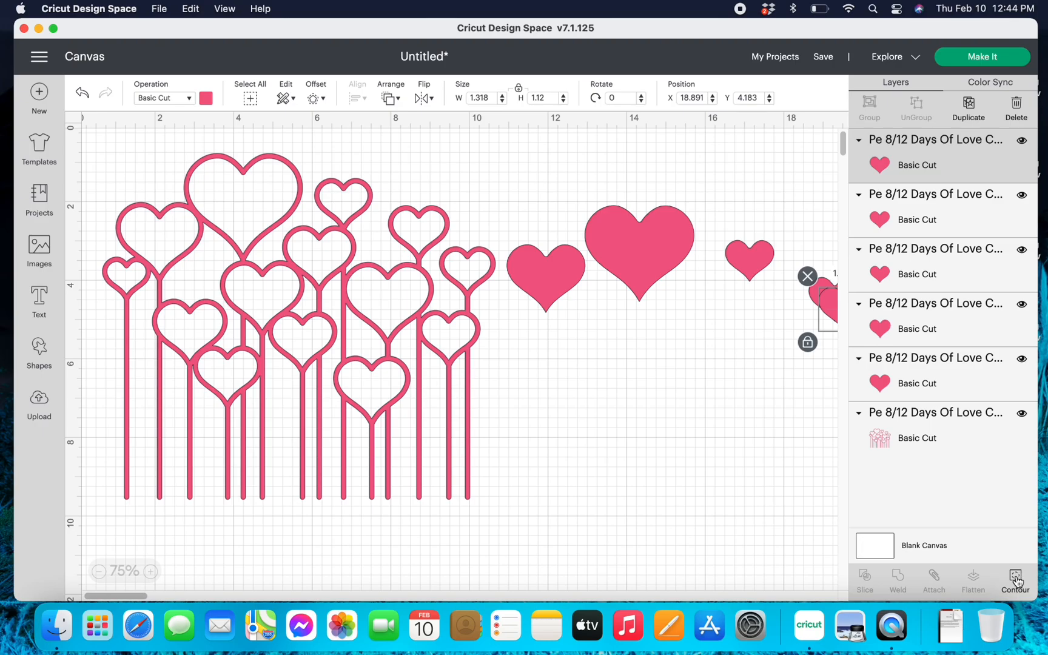
click(1016, 579)
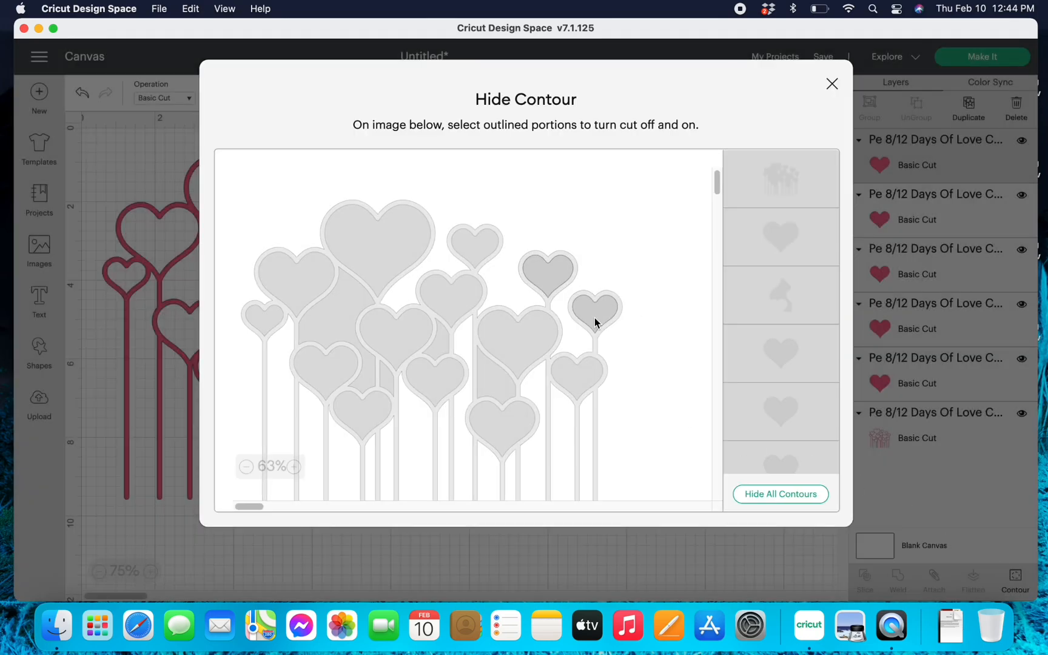
click(548, 280)
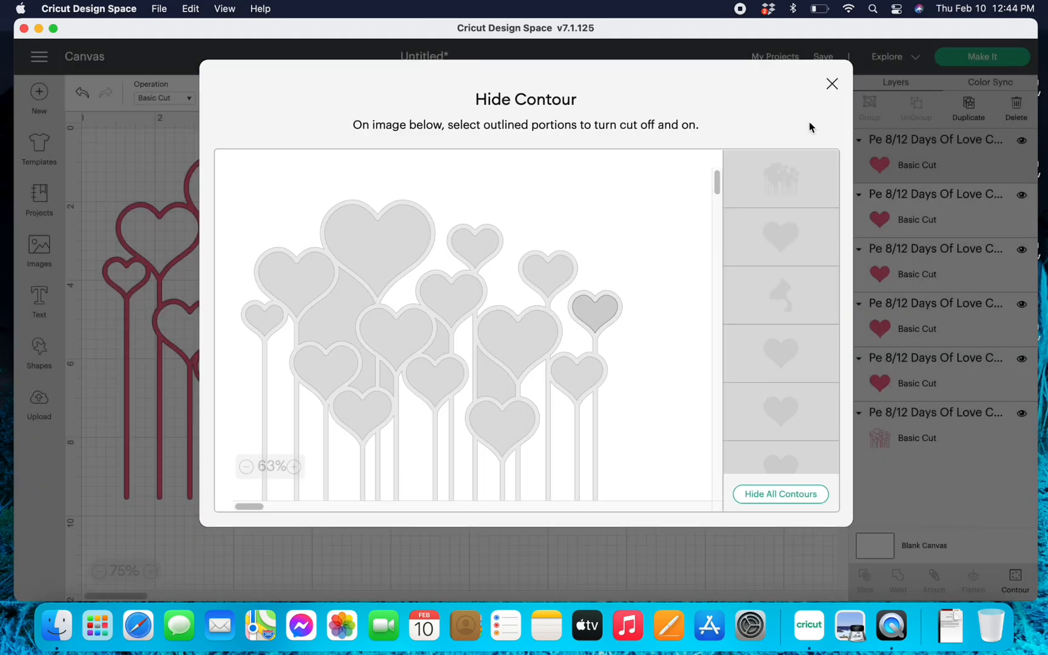
click(832, 84)
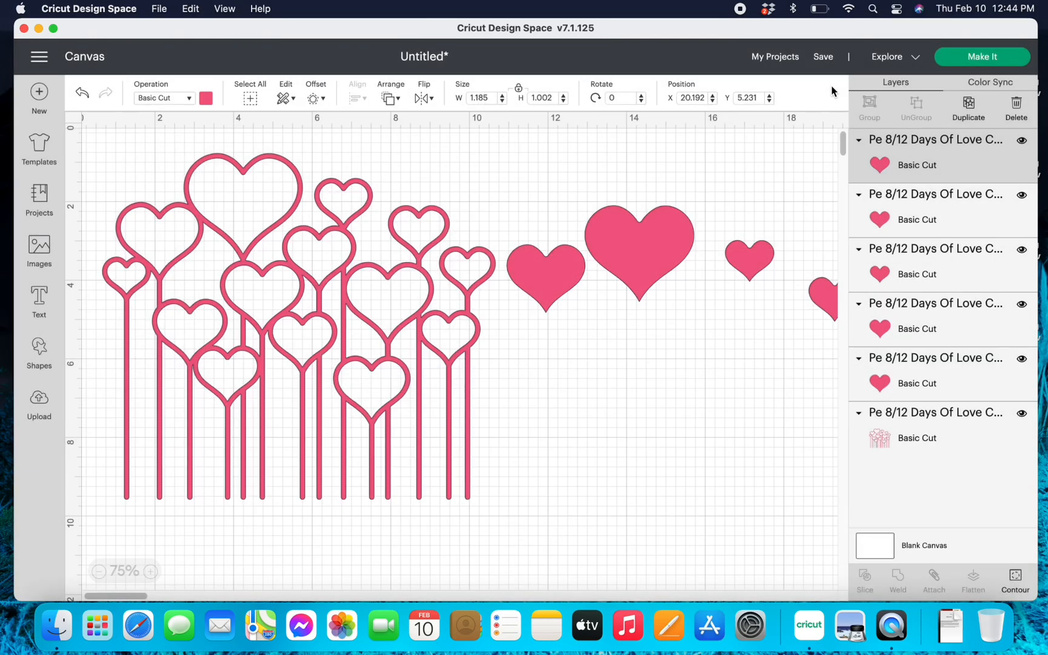
Duplicate the newest solid heart and change the copy's contours to show only the large heart left of the far-right one.
click(969, 109)
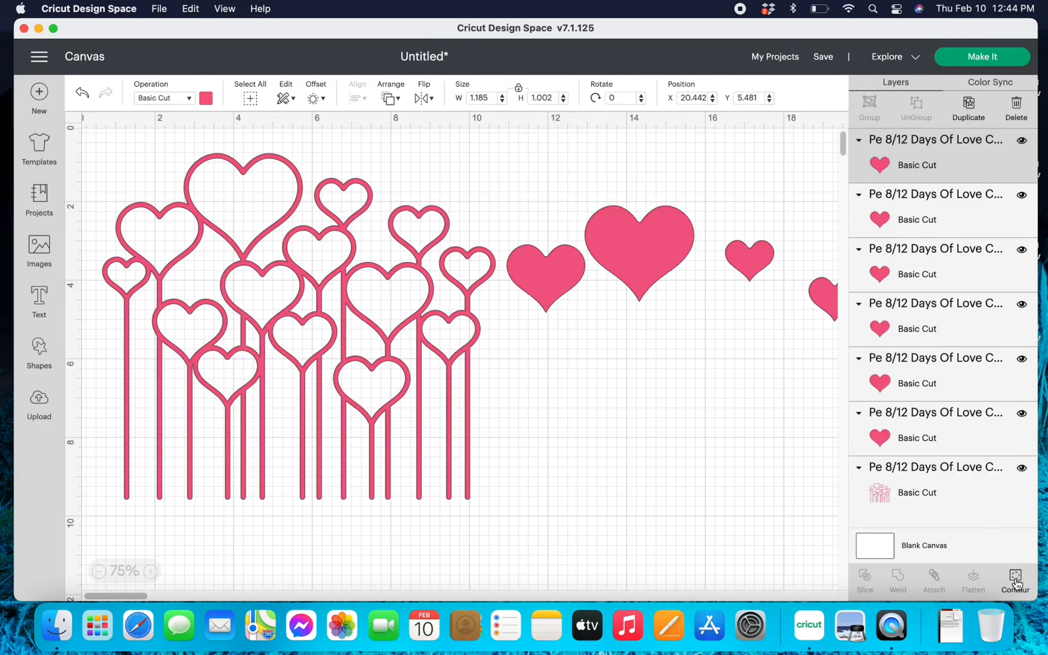
click(1015, 579)
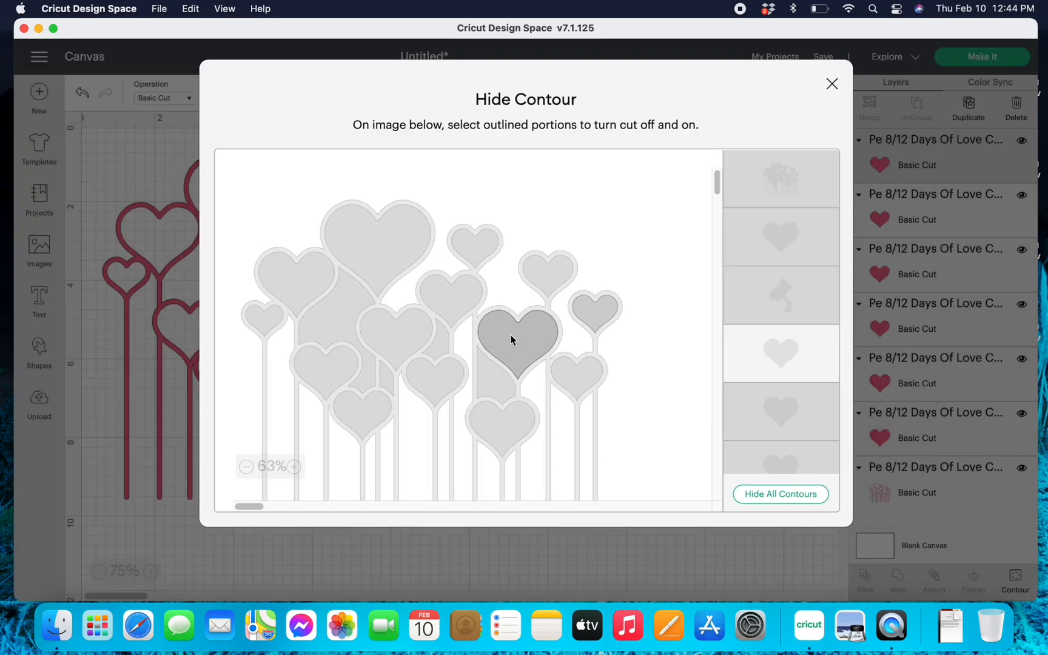
click(605, 305)
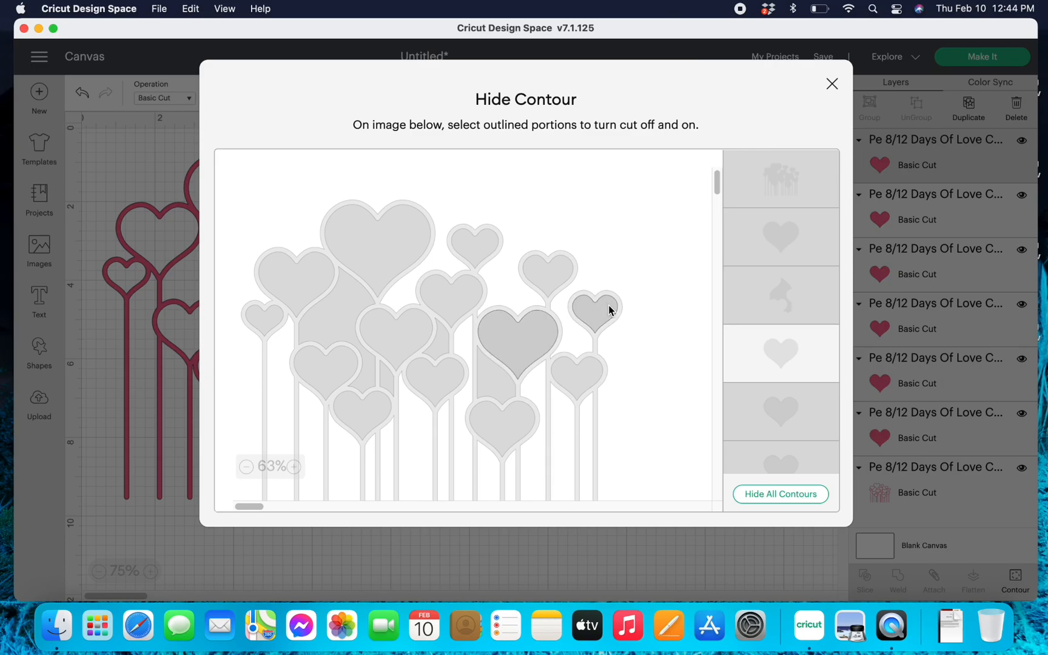
click(830, 83)
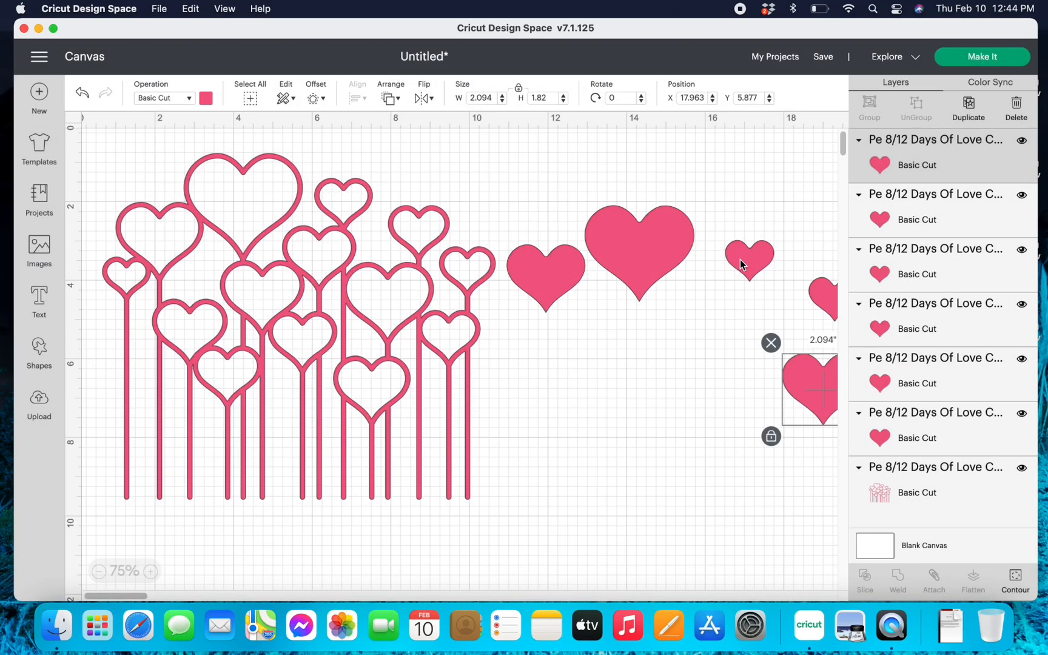
Move the three small solid hearts and the newest larger one closer to the heart-stem design, below the other two solid hearts.
drag(739, 264, 614, 331)
click(827, 287)
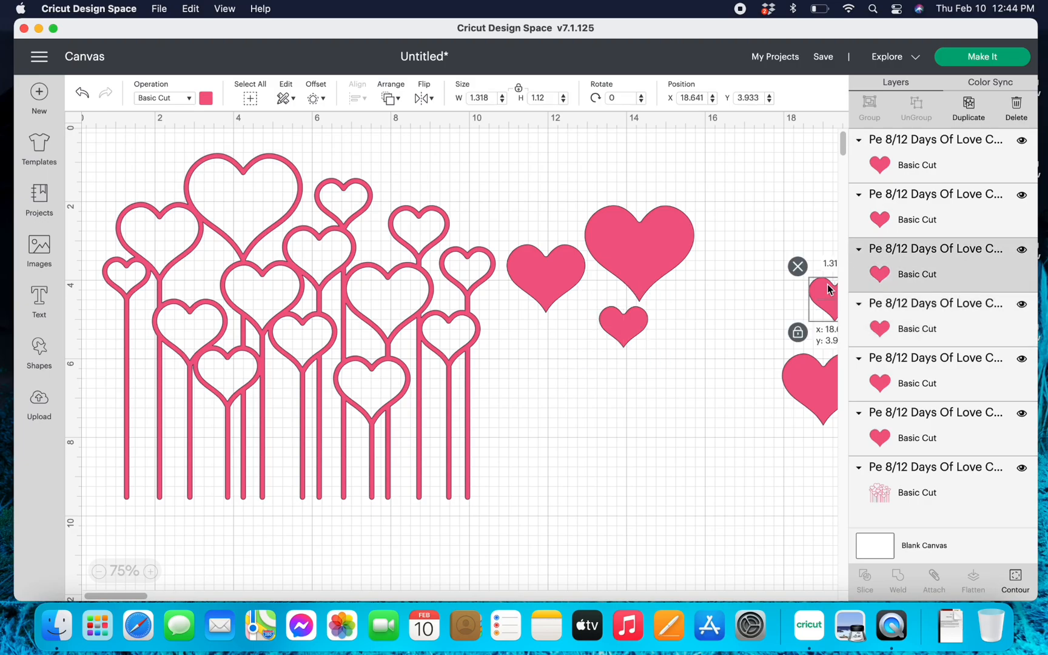
drag(827, 284, 655, 303)
drag(807, 379, 672, 397)
scroll(759, 416, right, 5)
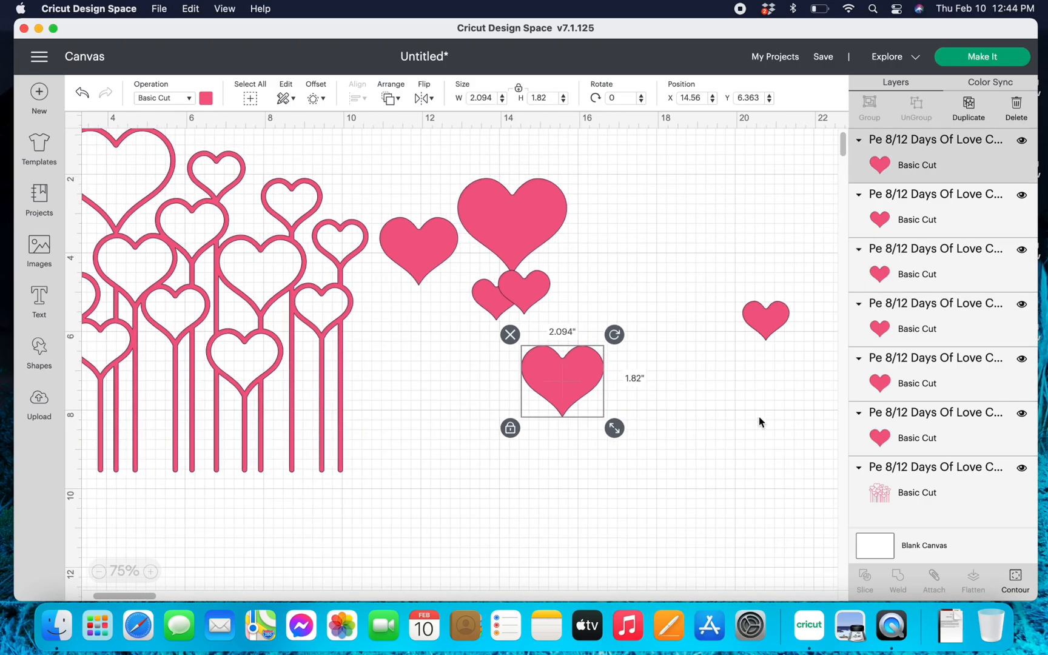
click(755, 315)
drag(755, 314, 458, 313)
scroll(458, 314, left, 5)
scroll(458, 314, up, 1)
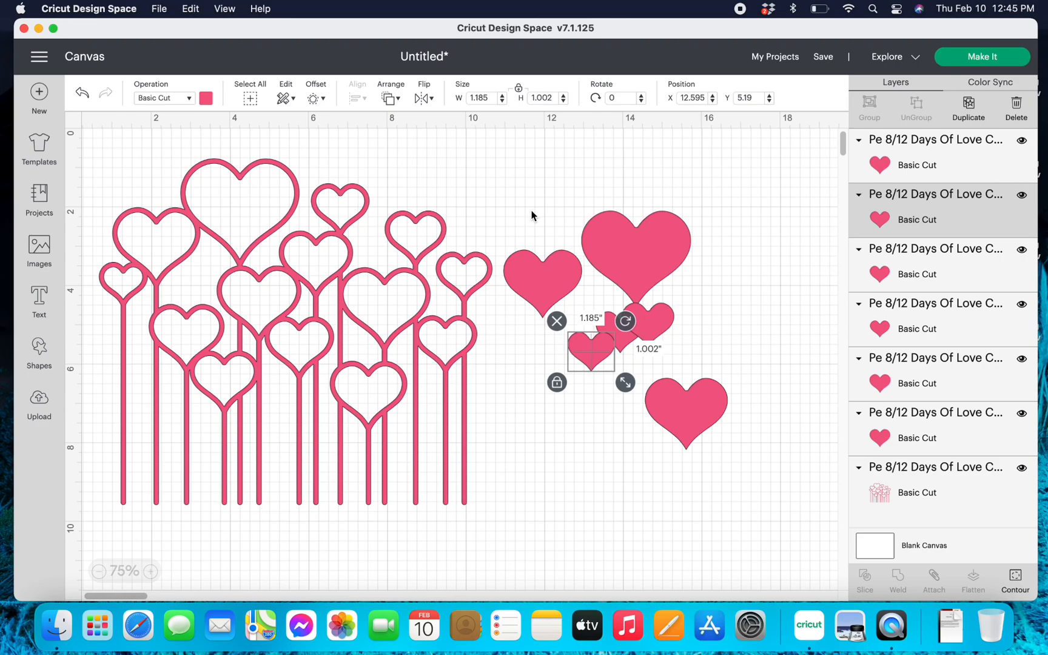
Offset all six solid hearts by 0.08 in with square corners and without welding the offsets.
drag(529, 194, 706, 494)
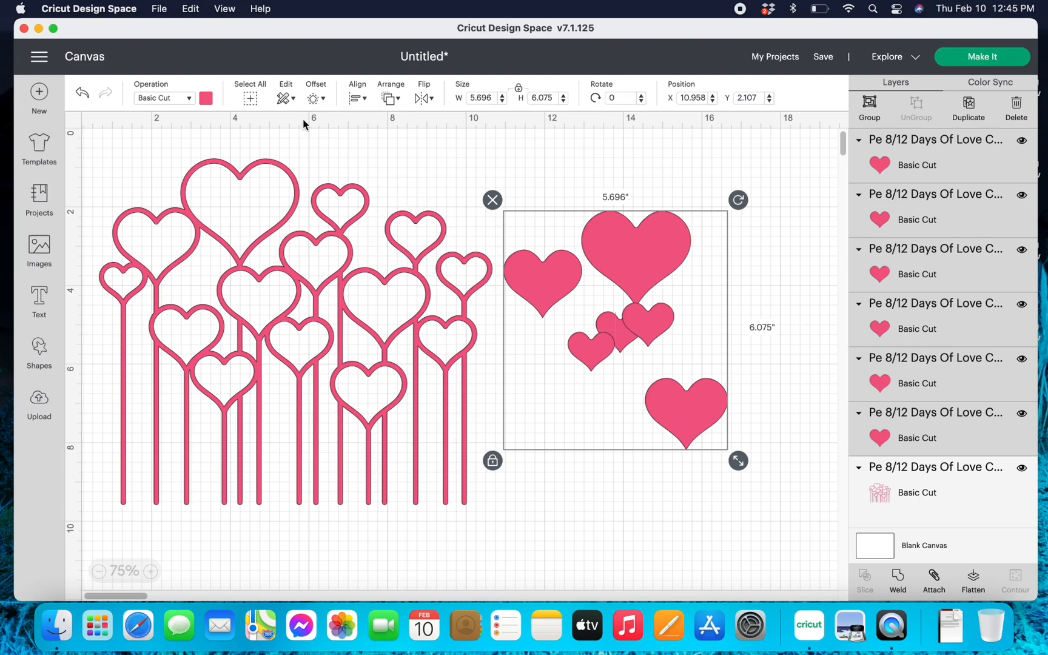
click(324, 99)
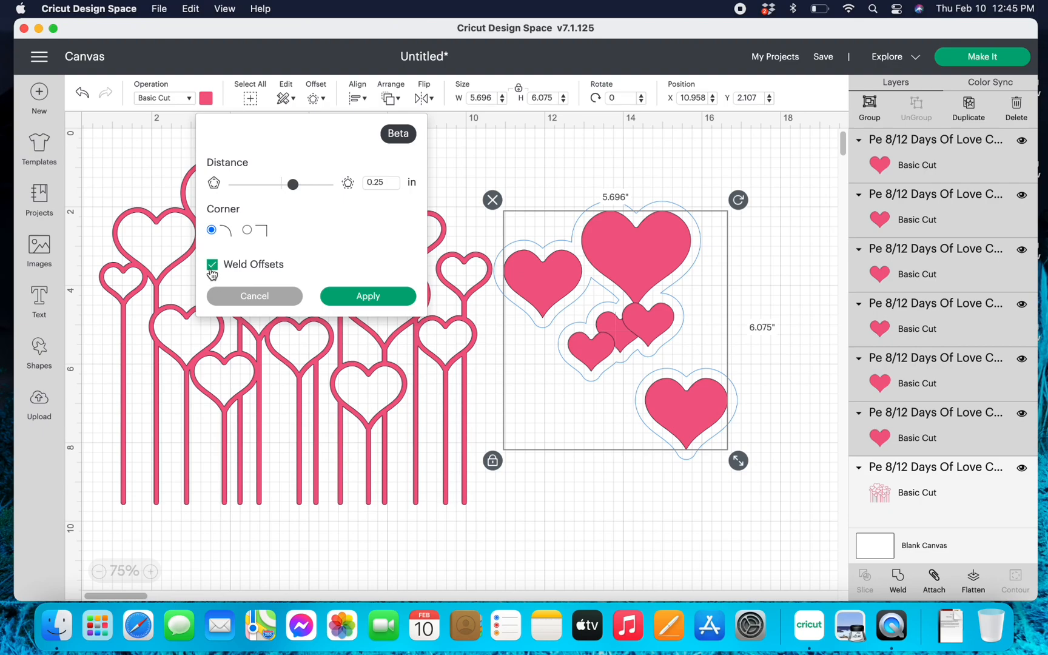
click(212, 271)
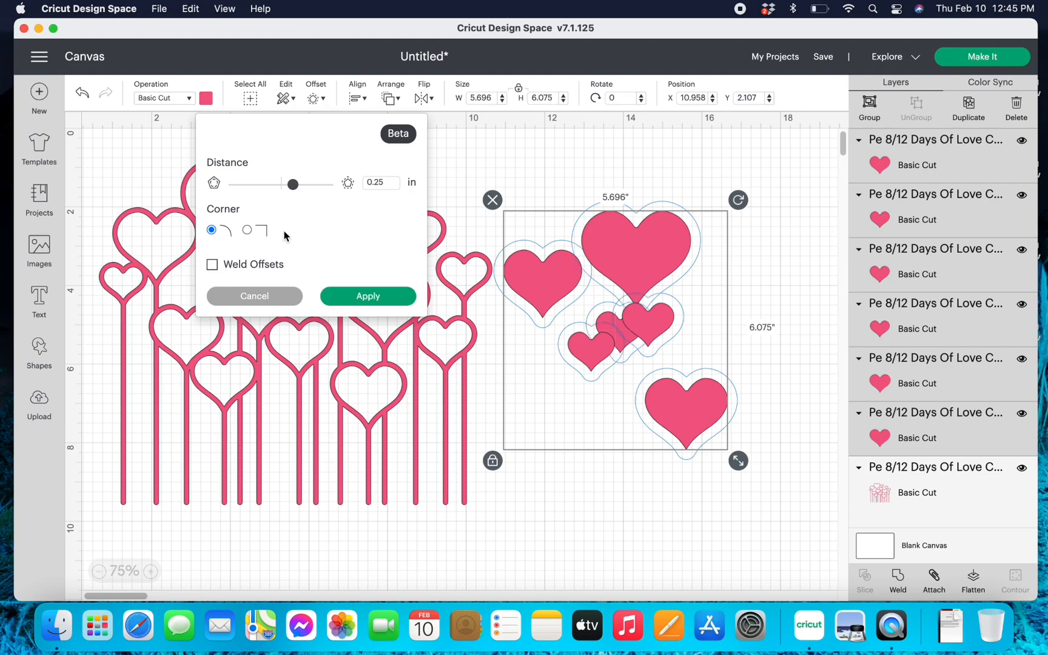
click(247, 231)
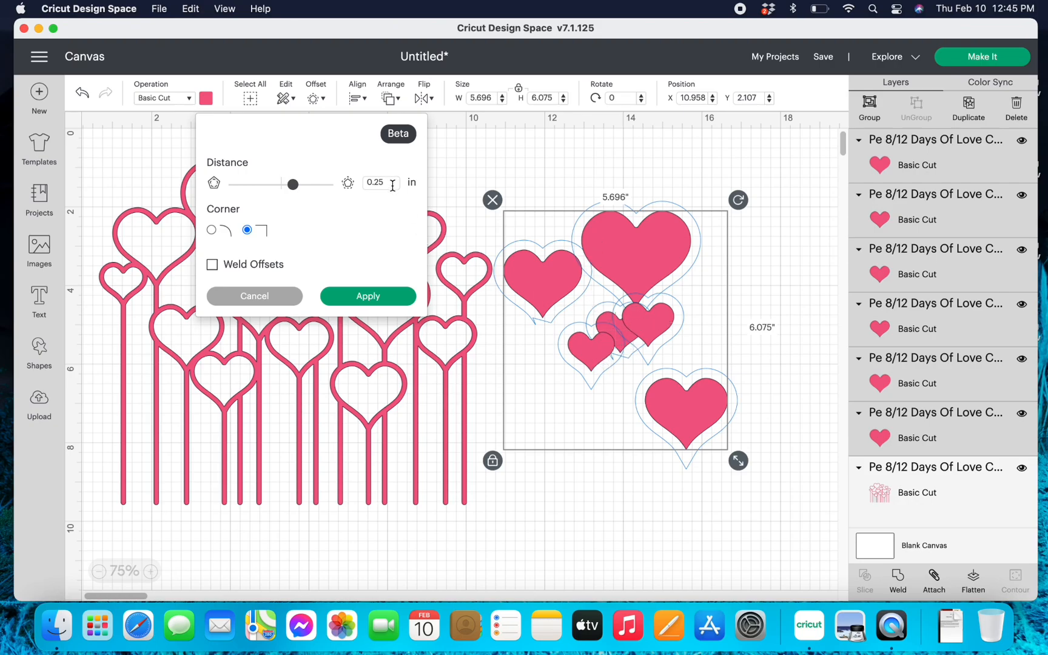
click(393, 185)
key(BackSpace)
key(BackSpace)
text(08)
key(Return)
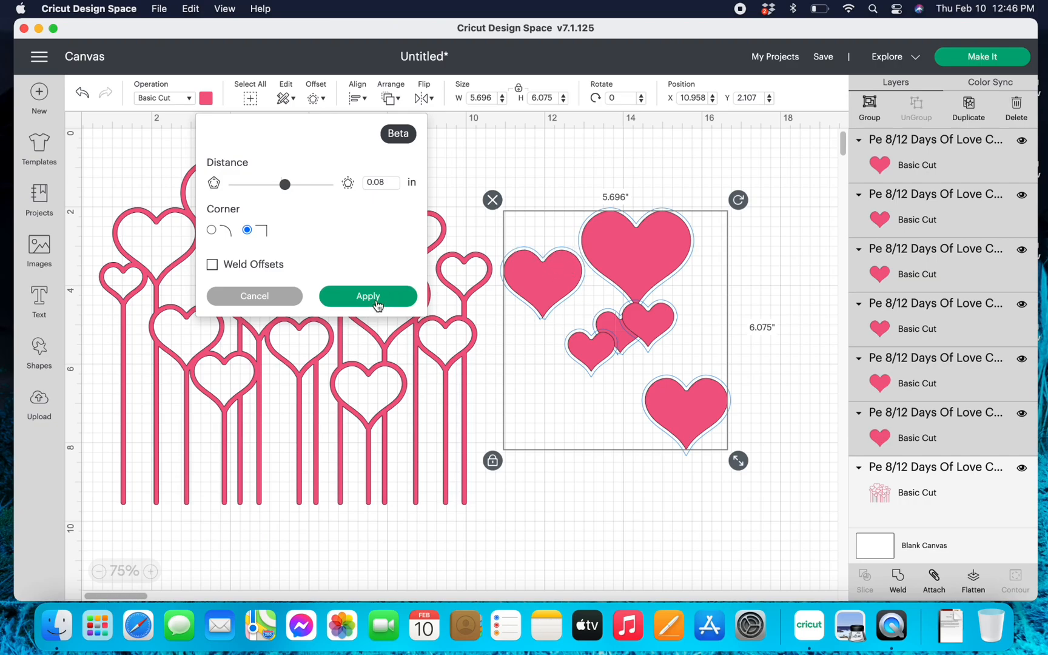
click(376, 298)
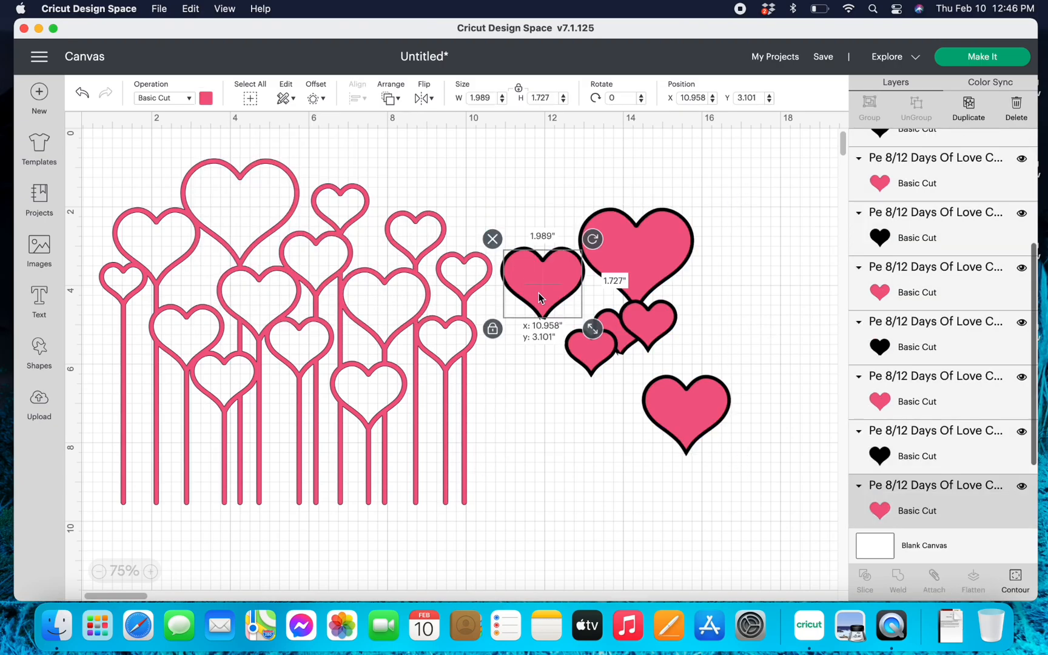
Pull the six pink hearts off their black offset shapes into one pile and delete them together.
drag(538, 293, 552, 449)
drag(598, 351, 564, 490)
drag(603, 320, 540, 462)
drag(636, 311, 570, 442)
drag(621, 229, 557, 465)
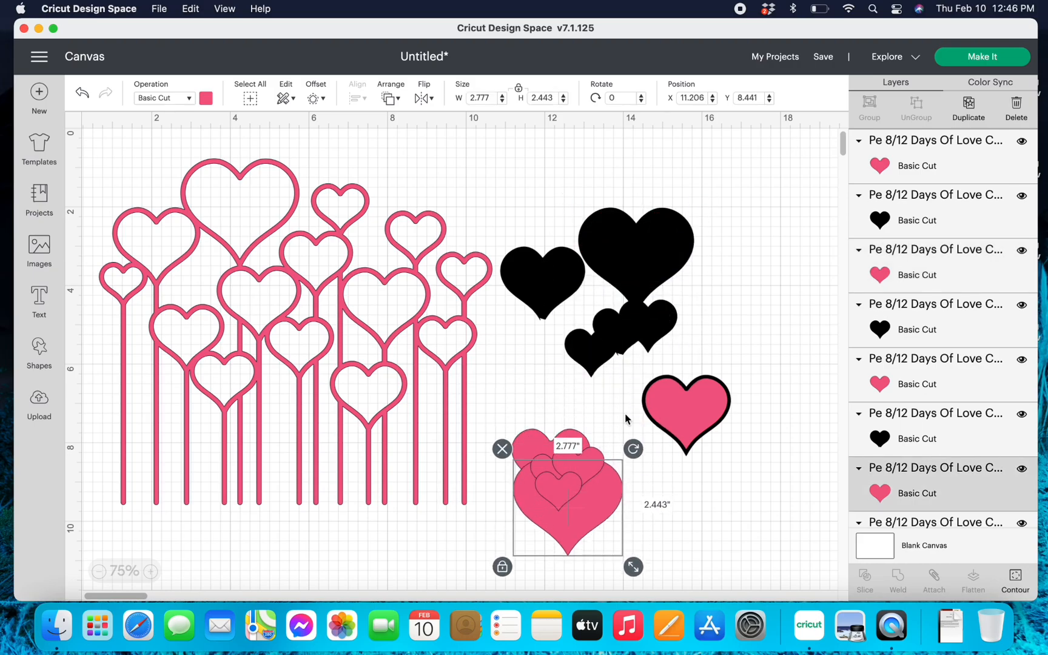
drag(666, 396, 594, 465)
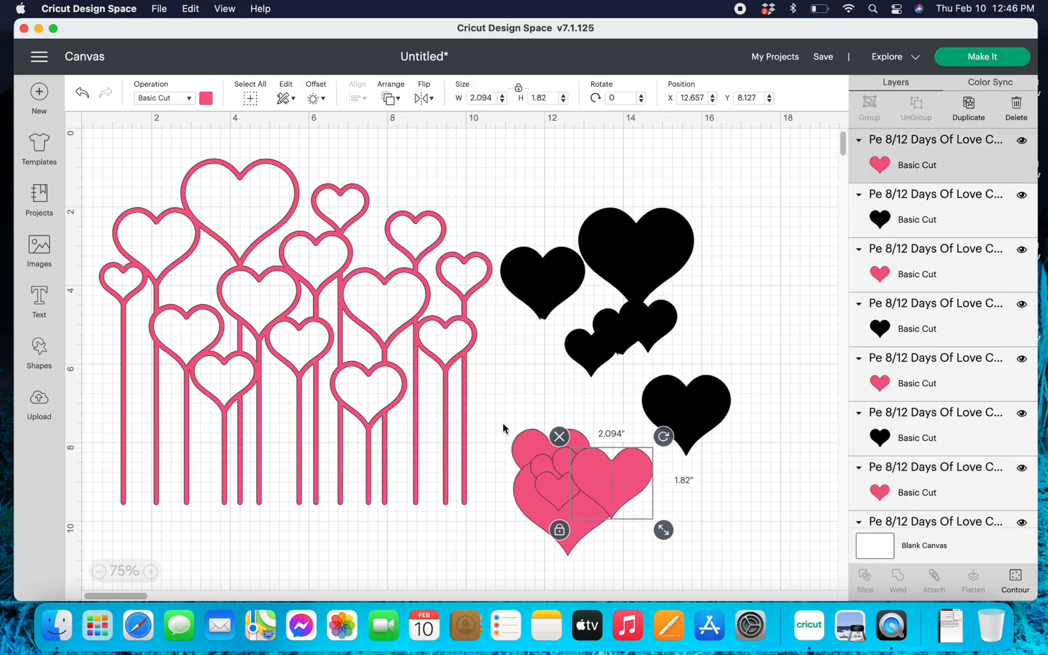
drag(503, 422, 609, 531)
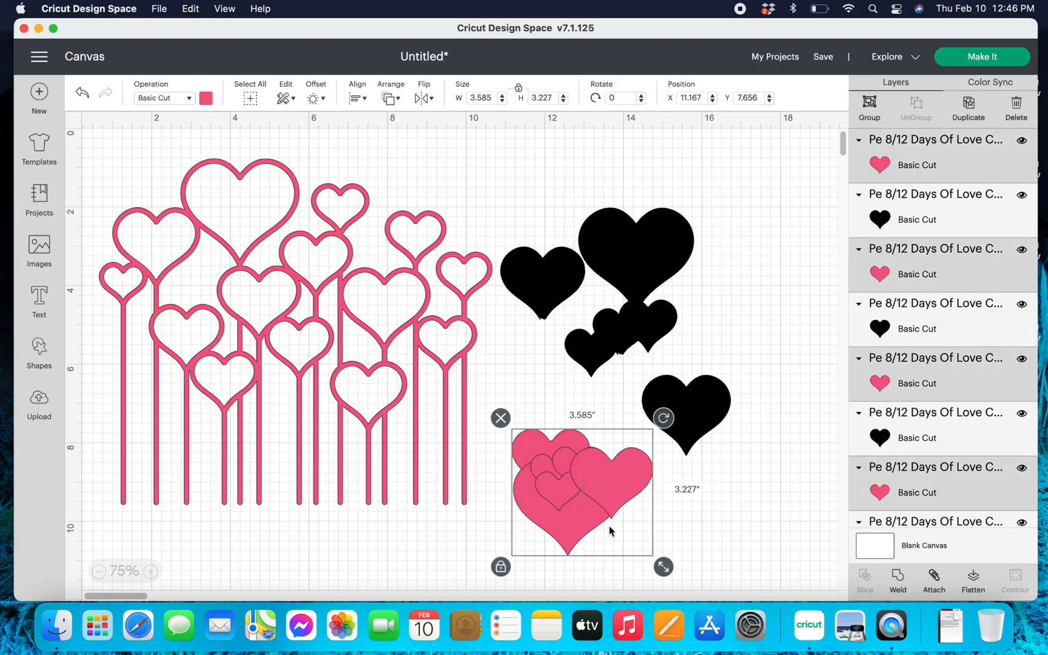
click(500, 418)
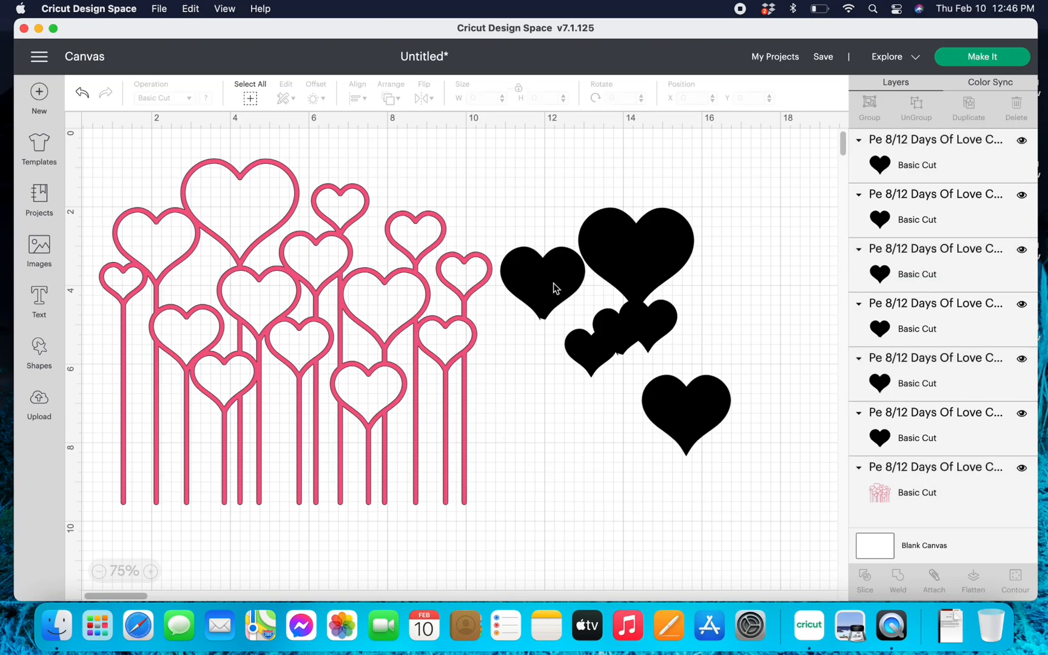
Recolor all six black offset hearts light purple.
drag(557, 194, 659, 424)
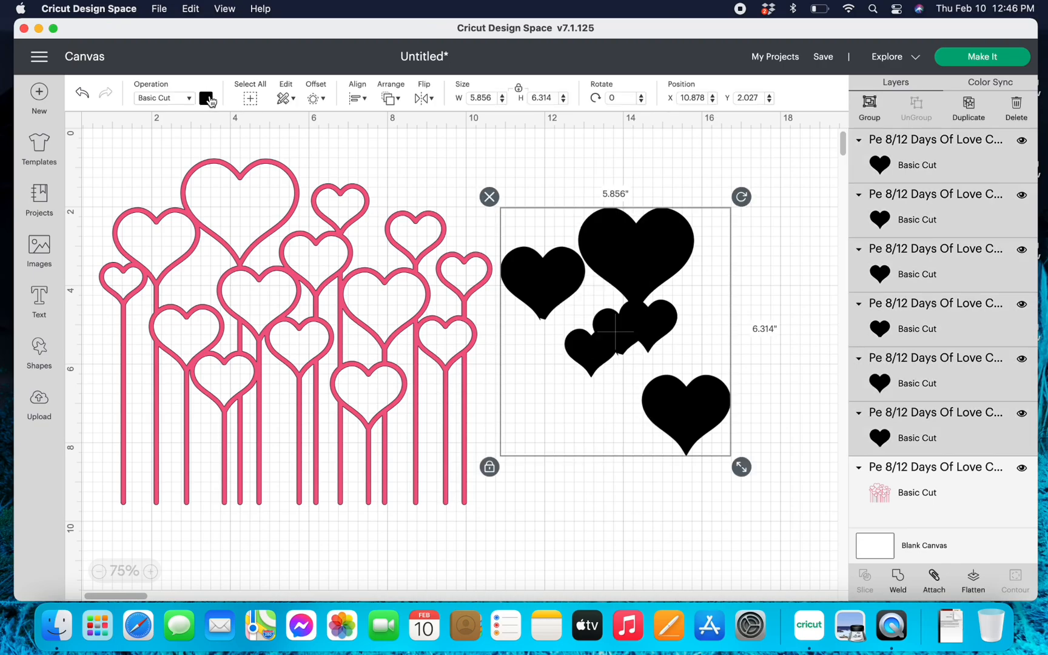
click(207, 98)
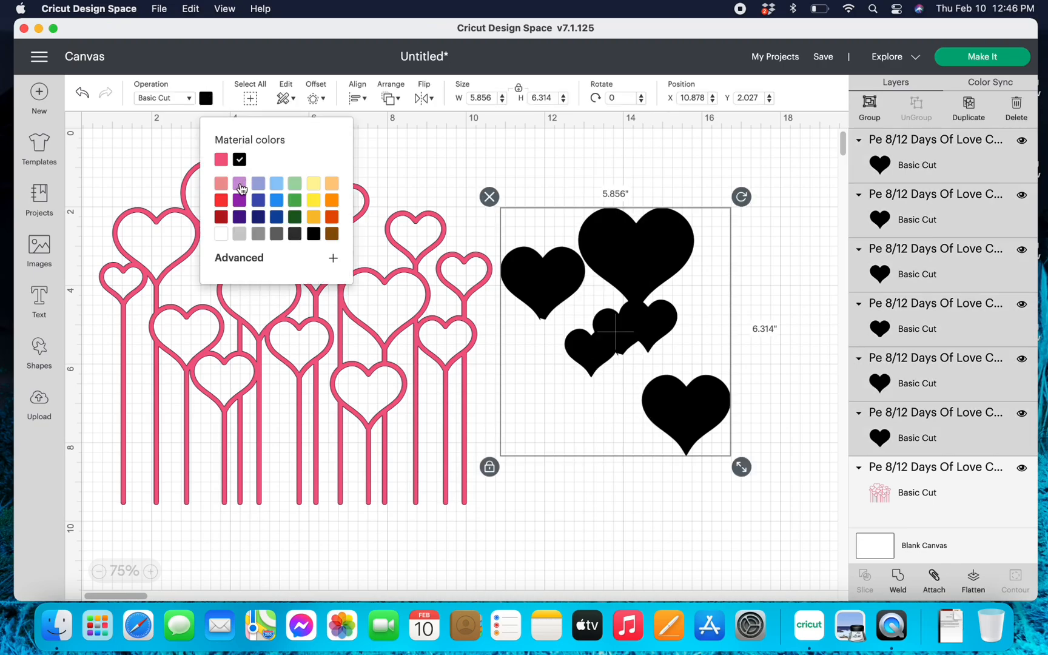
click(239, 184)
click(436, 201)
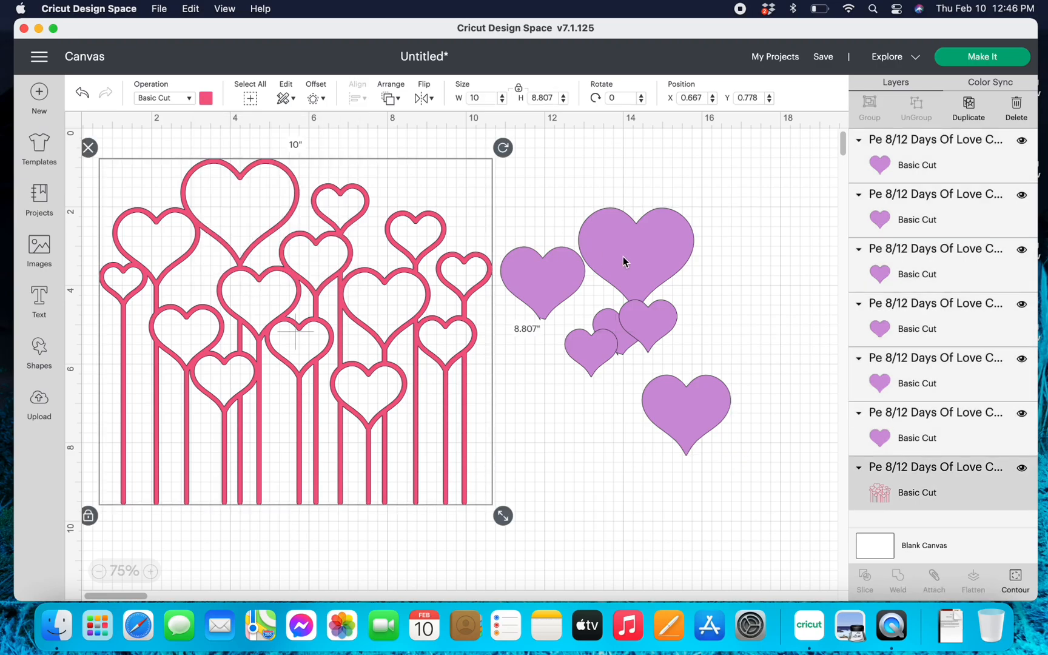
Place the largest purple heart over the design's largest heart outline and nudge it until it is centered.
drag(623, 256, 227, 209)
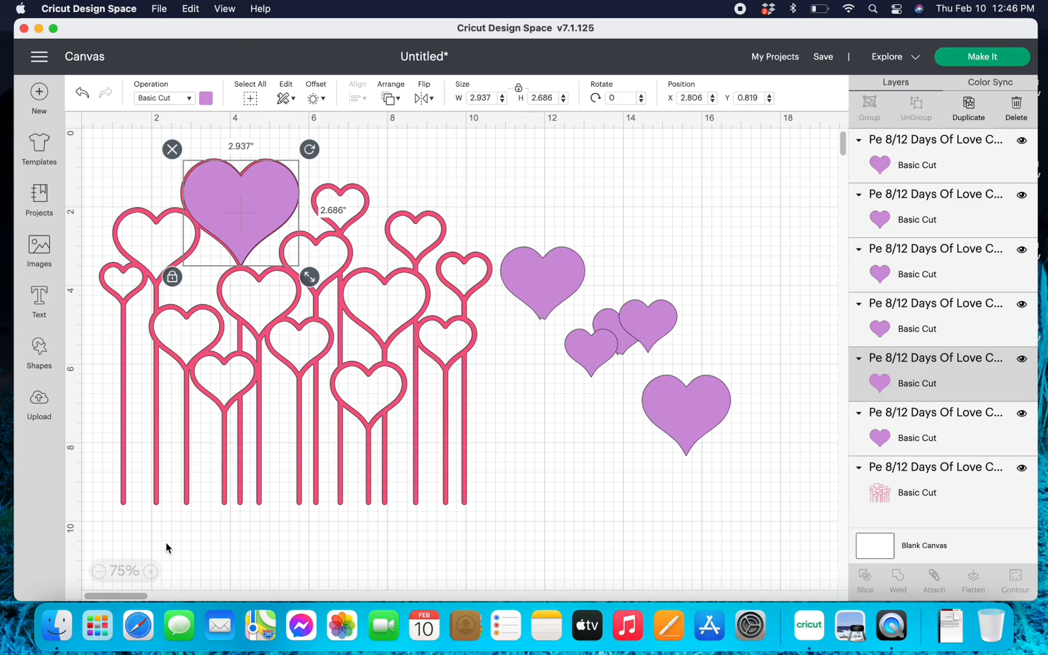
click(151, 572)
click(156, 571)
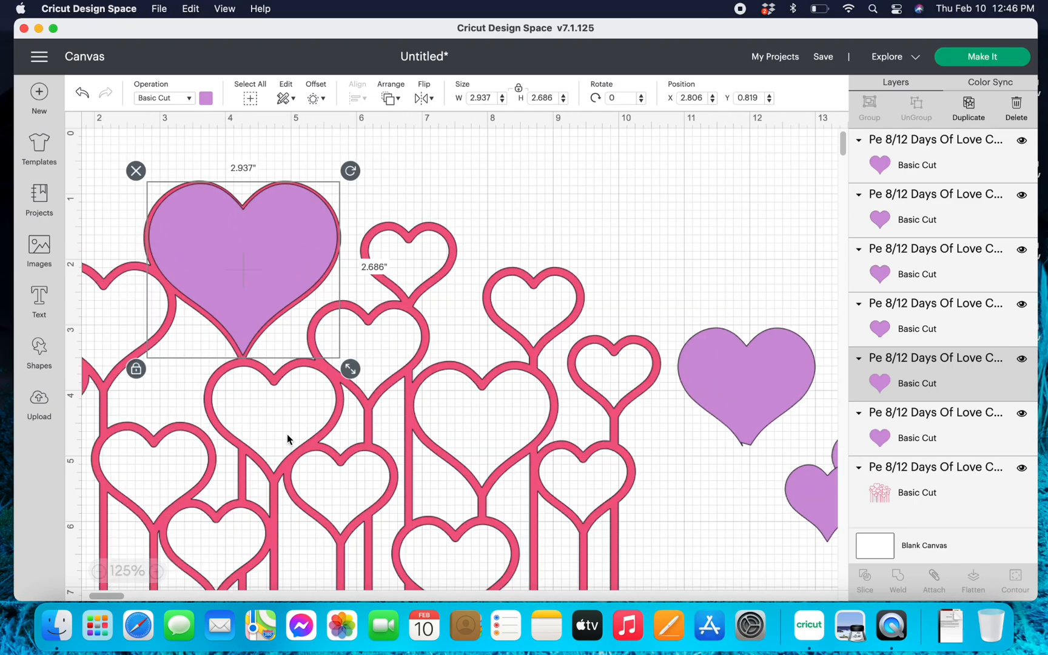
scroll(292, 436, left, 2)
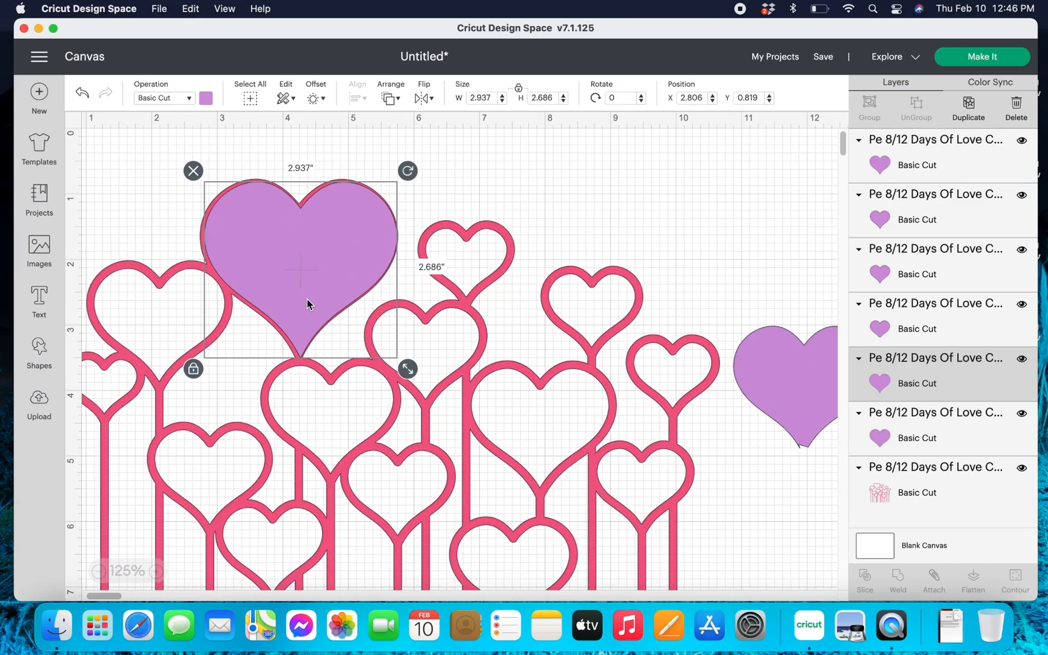
drag(306, 287, 304, 287)
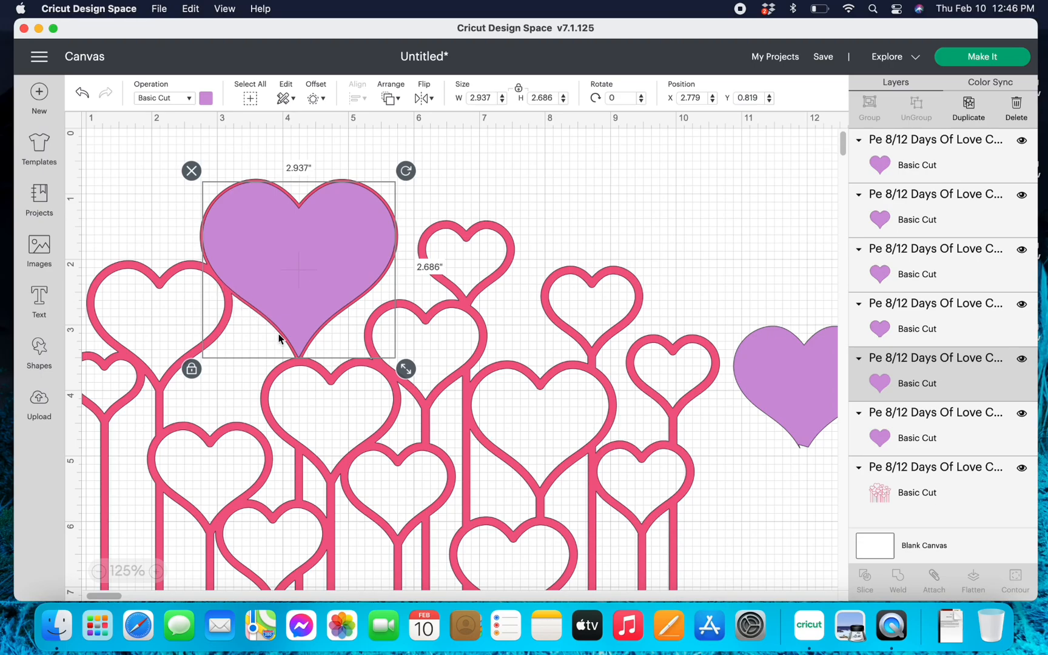
Send the largest purple heart to the back so it sits behind the pink outline design.
click(390, 98)
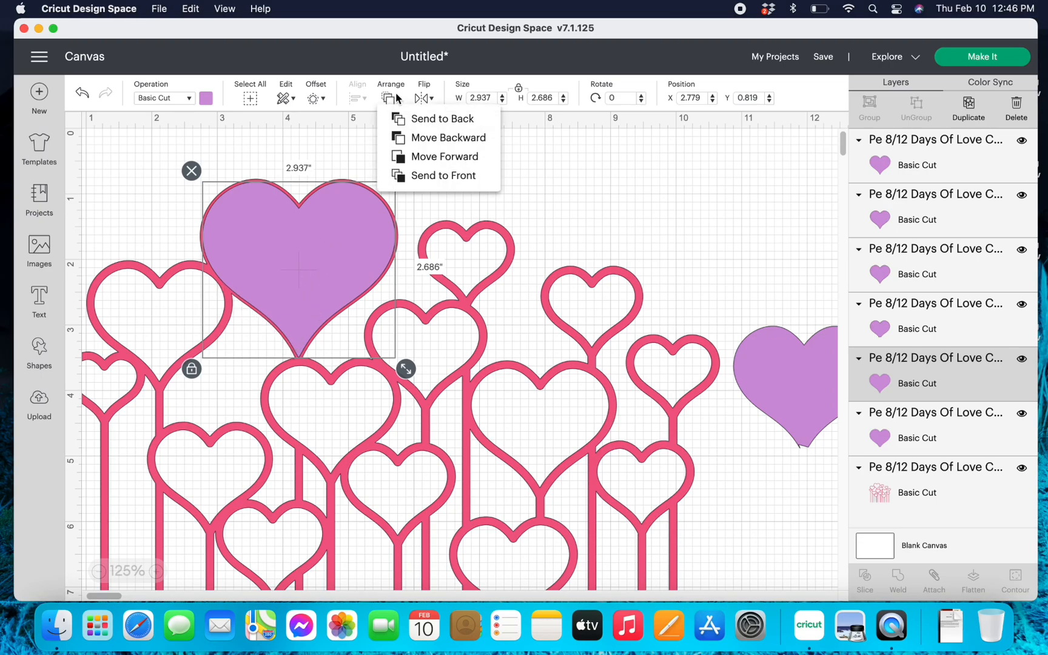
click(426, 118)
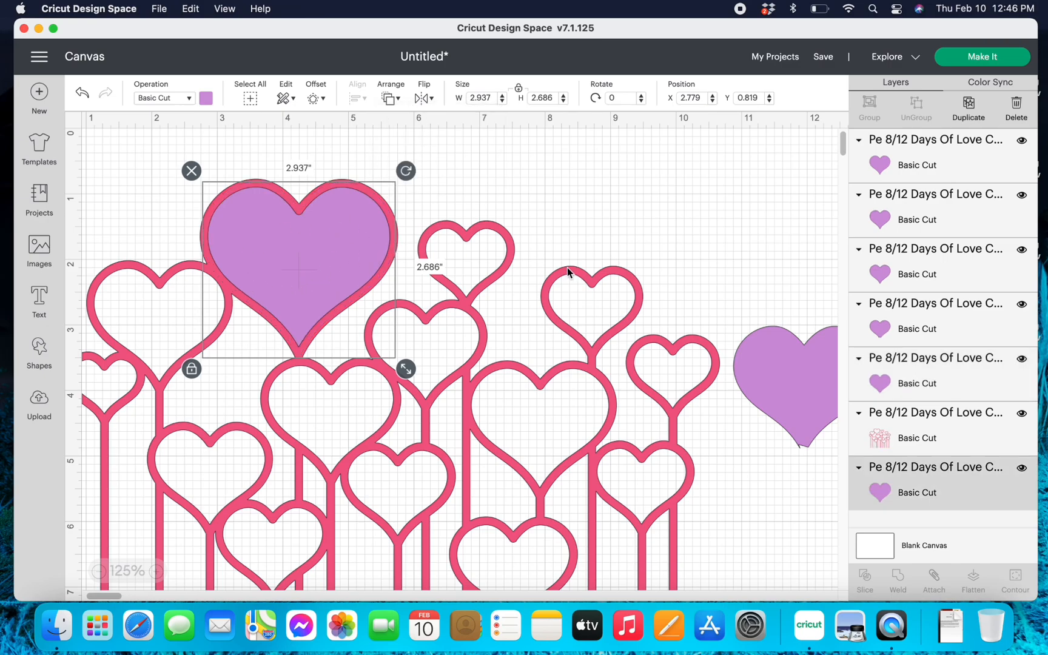
click(100, 572)
click(100, 572)
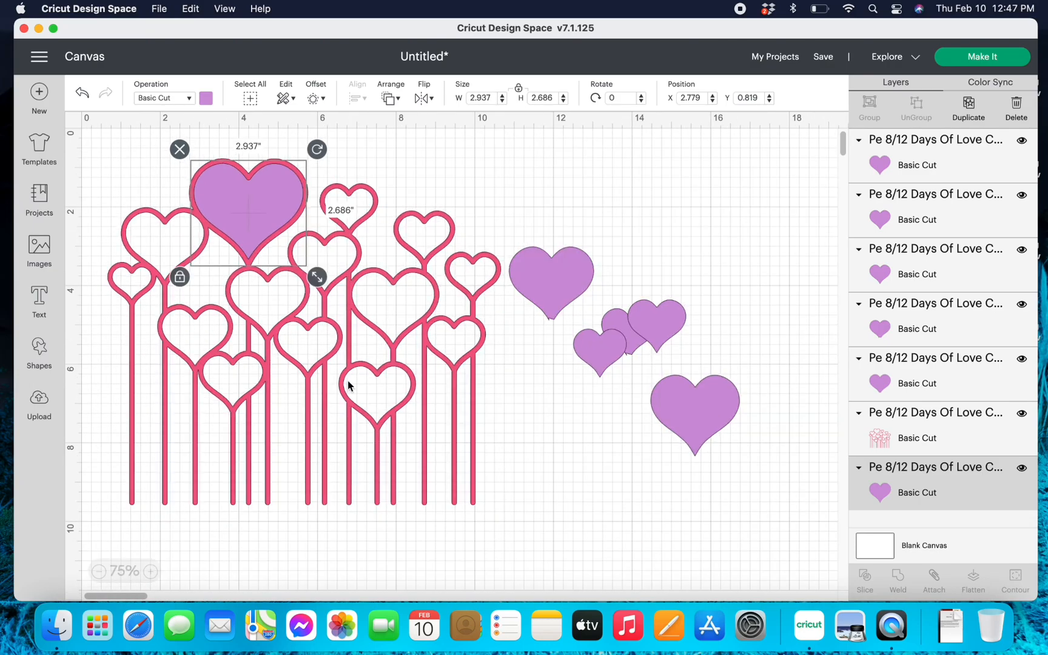
Open the mat preview and move the two biggest hearts inward and the lower small heart farther down the purple mat.
click(960, 62)
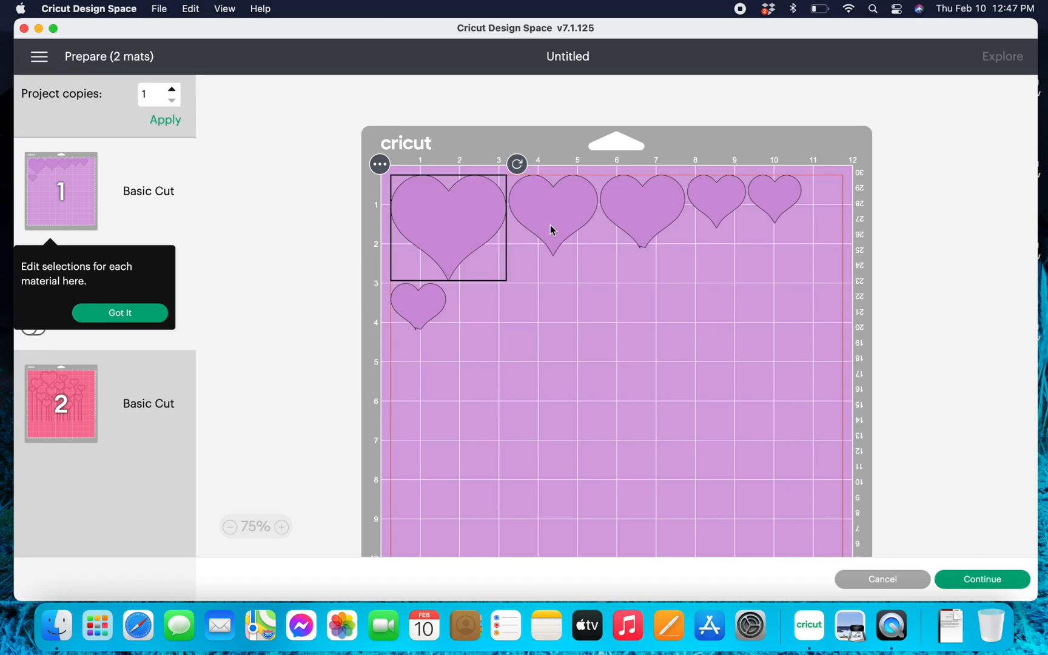
drag(553, 221, 586, 245)
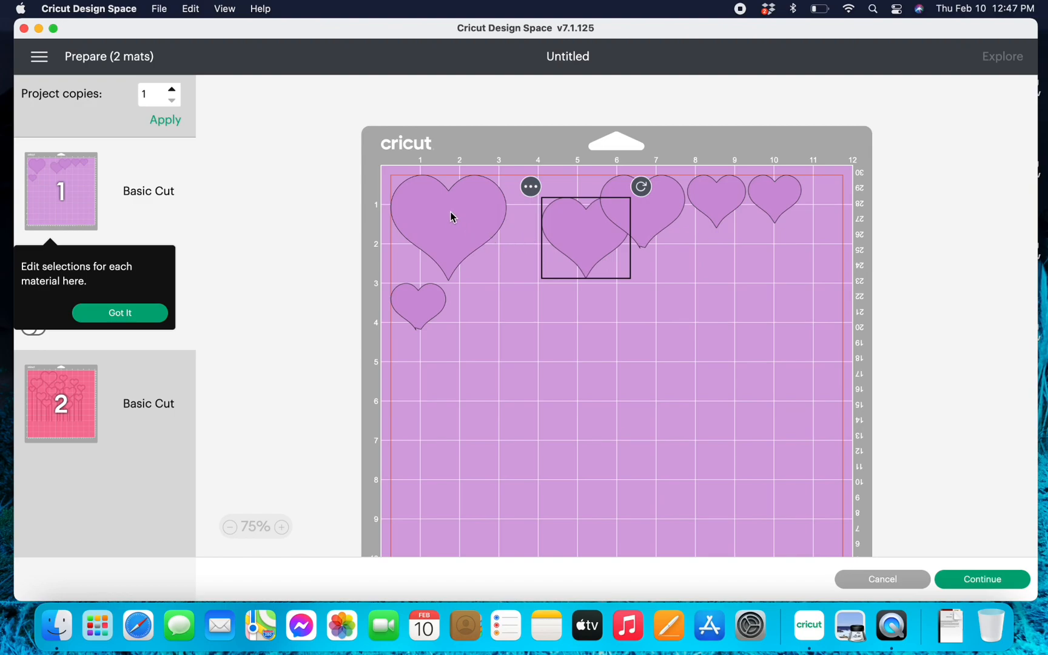
drag(451, 215, 484, 250)
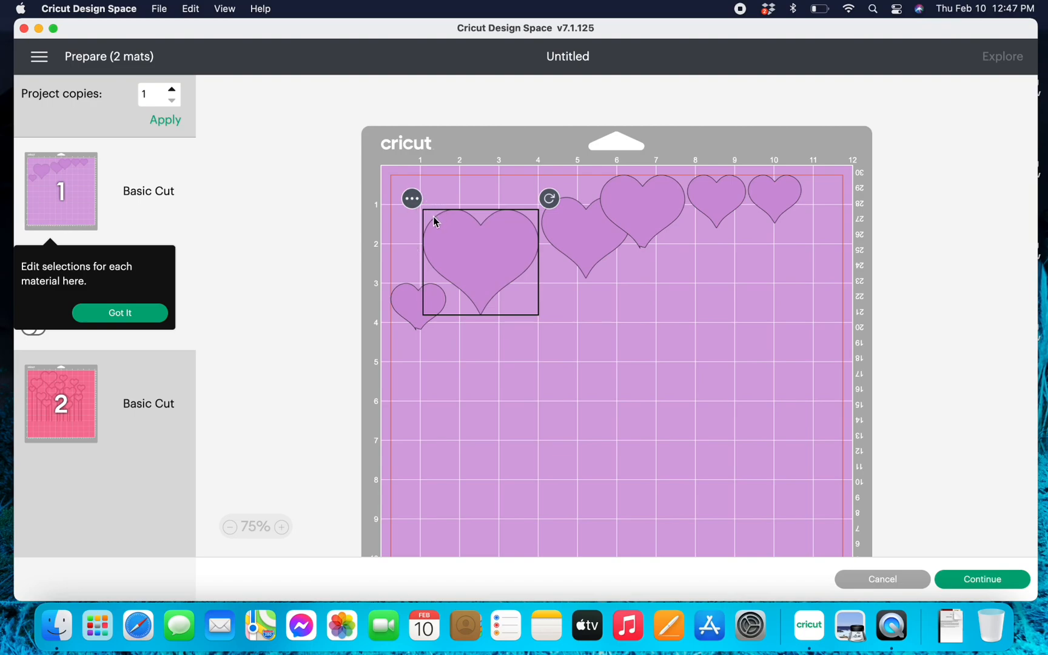
click(414, 303)
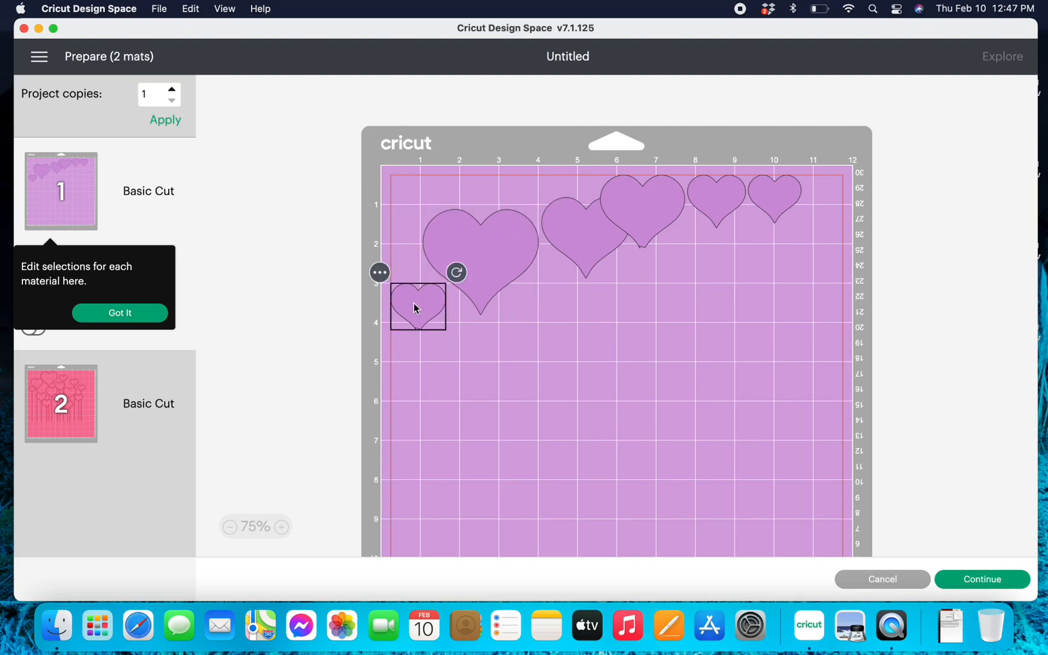
drag(413, 303, 510, 424)
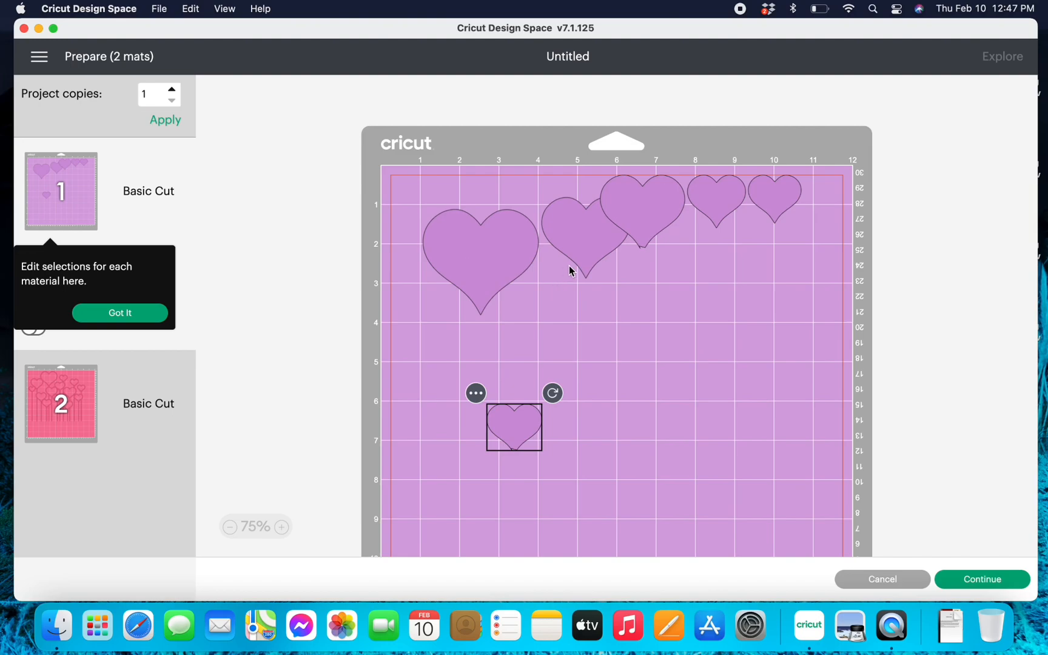
Space four purple hearts apart in a row across the mat, with the largest about 1 inch in from the mat's edges.
drag(584, 238, 597, 261)
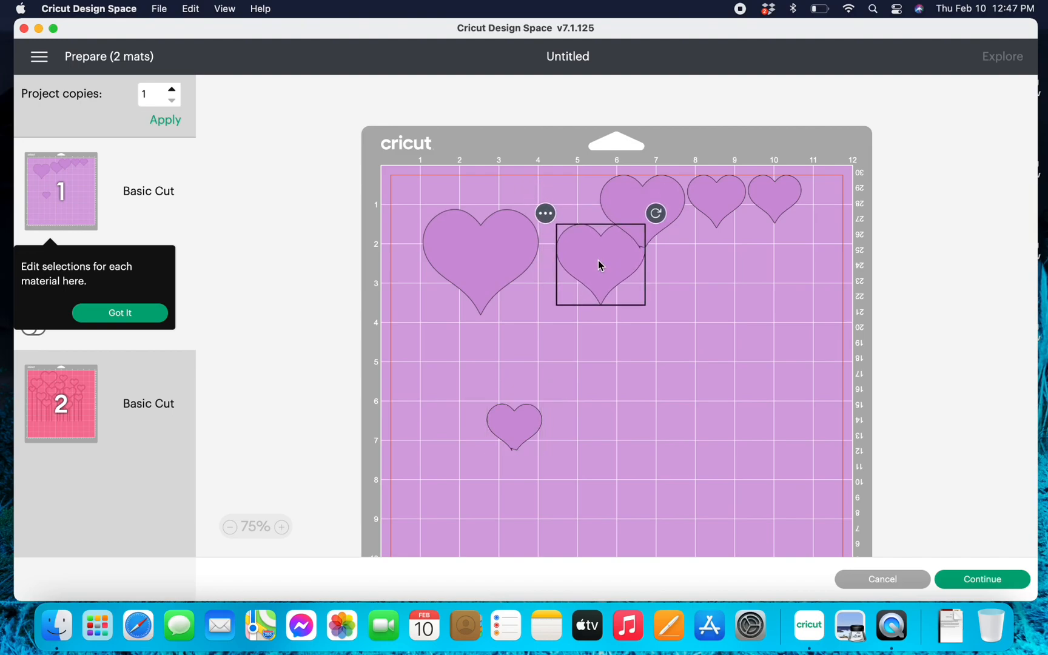
drag(630, 204, 695, 257)
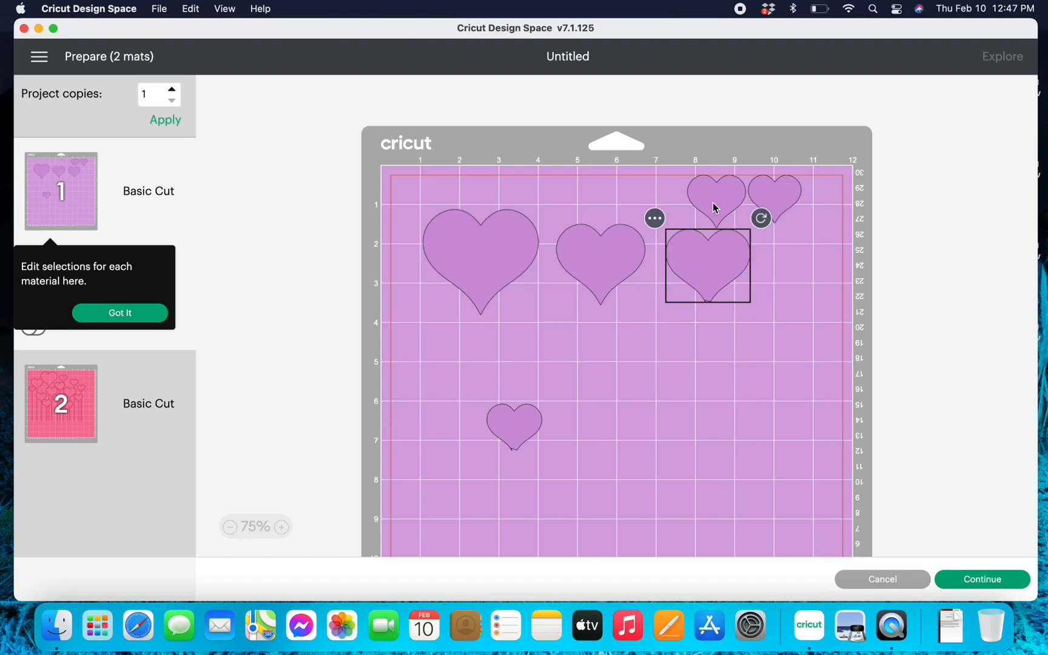
drag(728, 209, 790, 267)
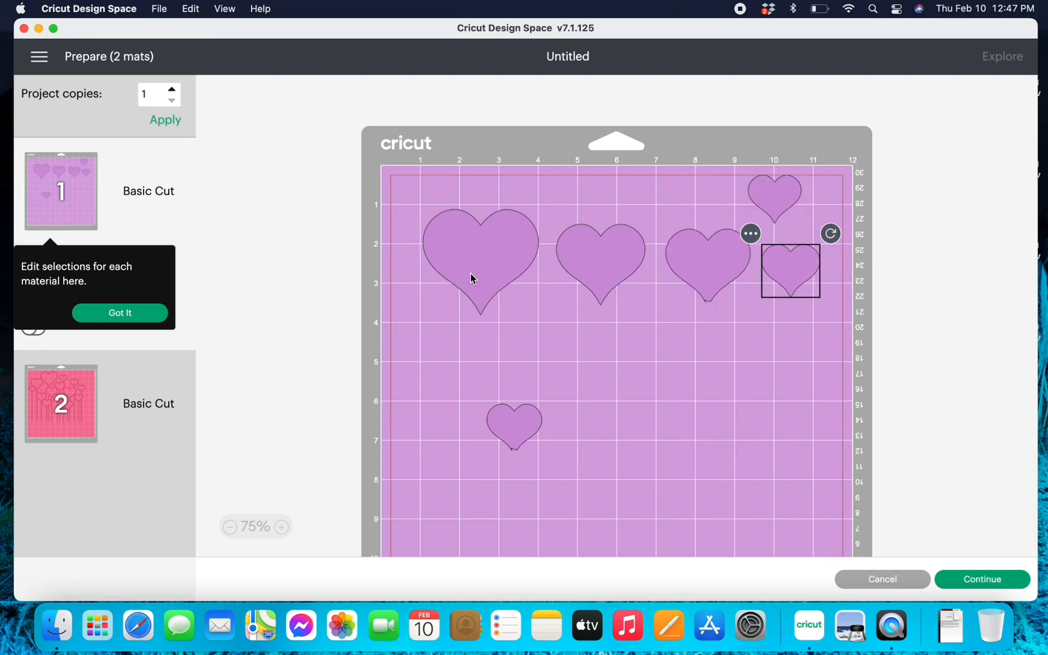
drag(470, 273, 426, 224)
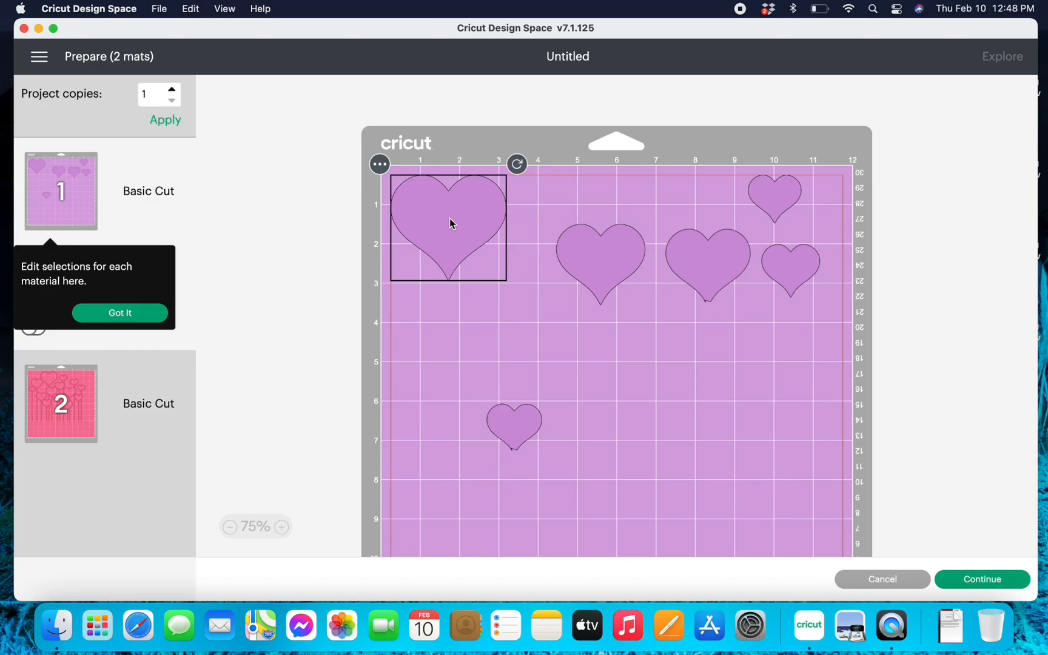
drag(450, 219, 482, 250)
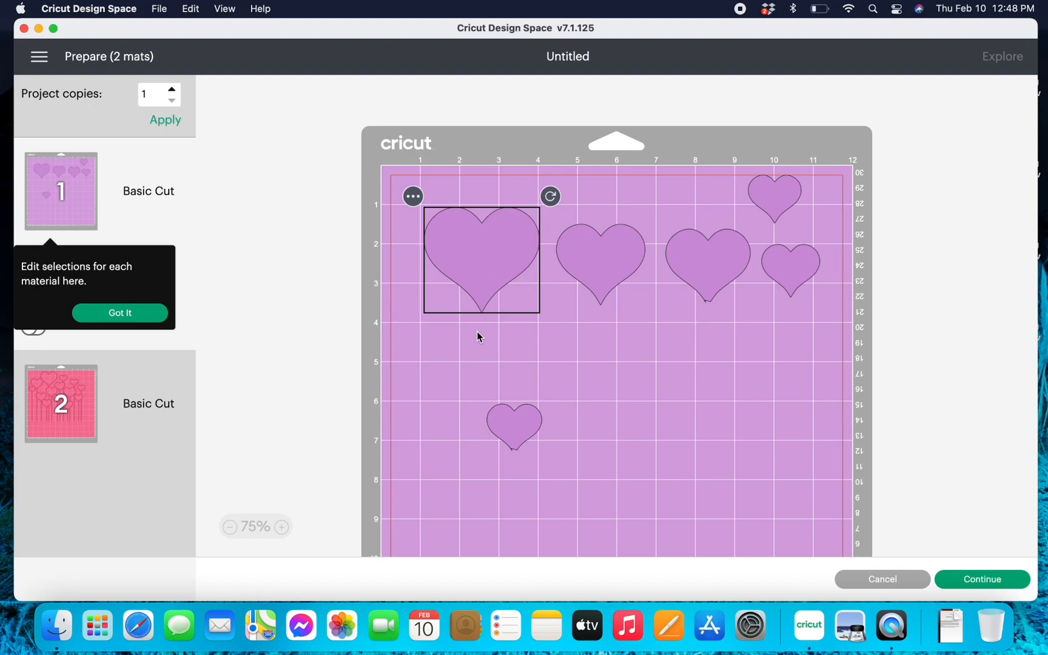